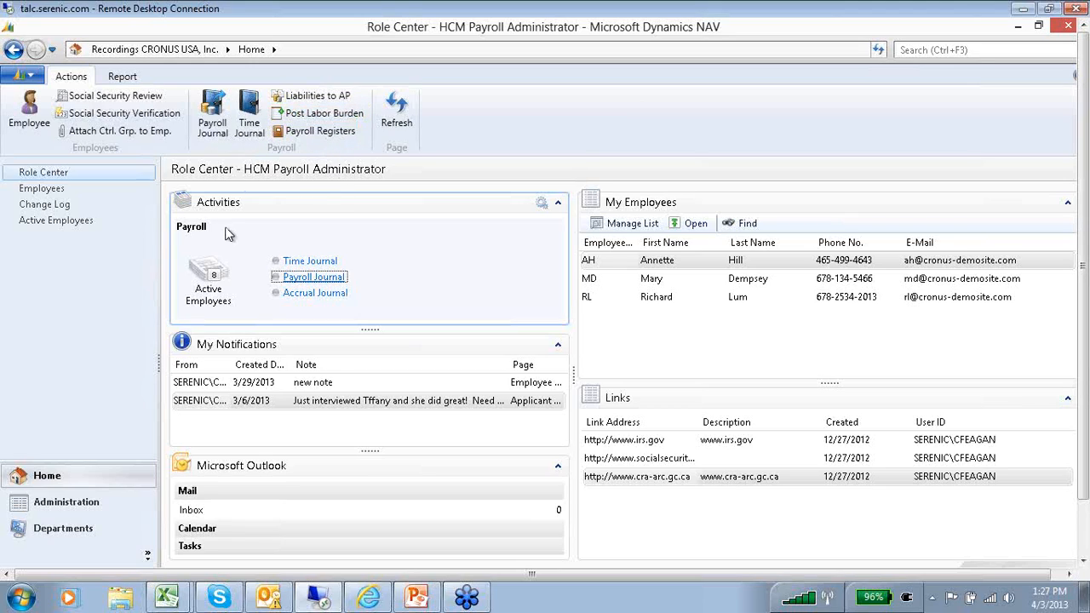
Open the payroll journal and look at its payroll entry setup options, leaving them unapplied
{"action": "left_click", "coordinate": [309, 278]}
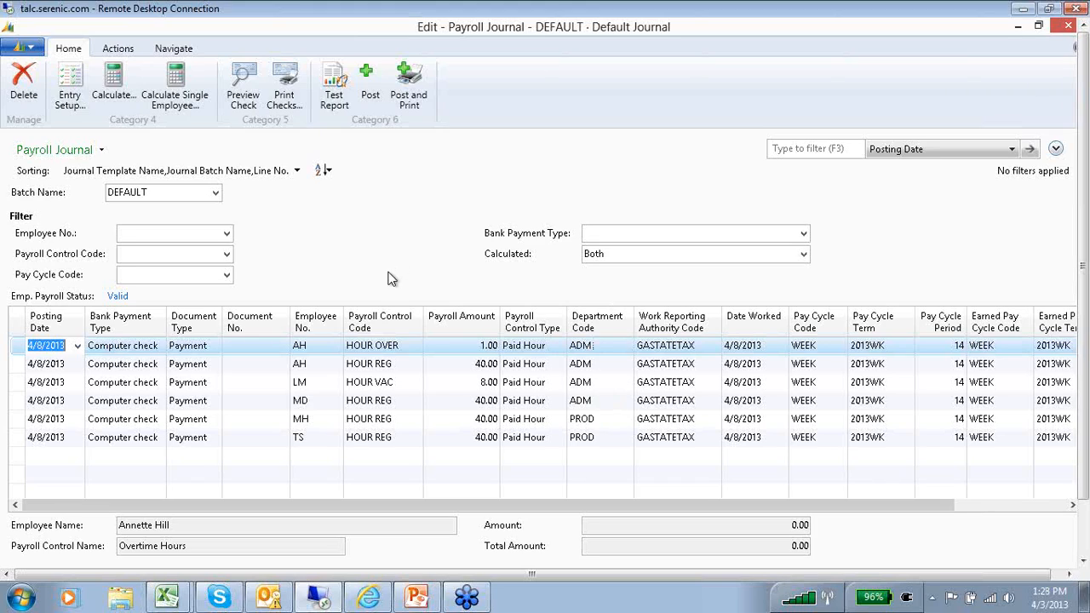
{"action": "left_click", "coordinate": [71, 100]}
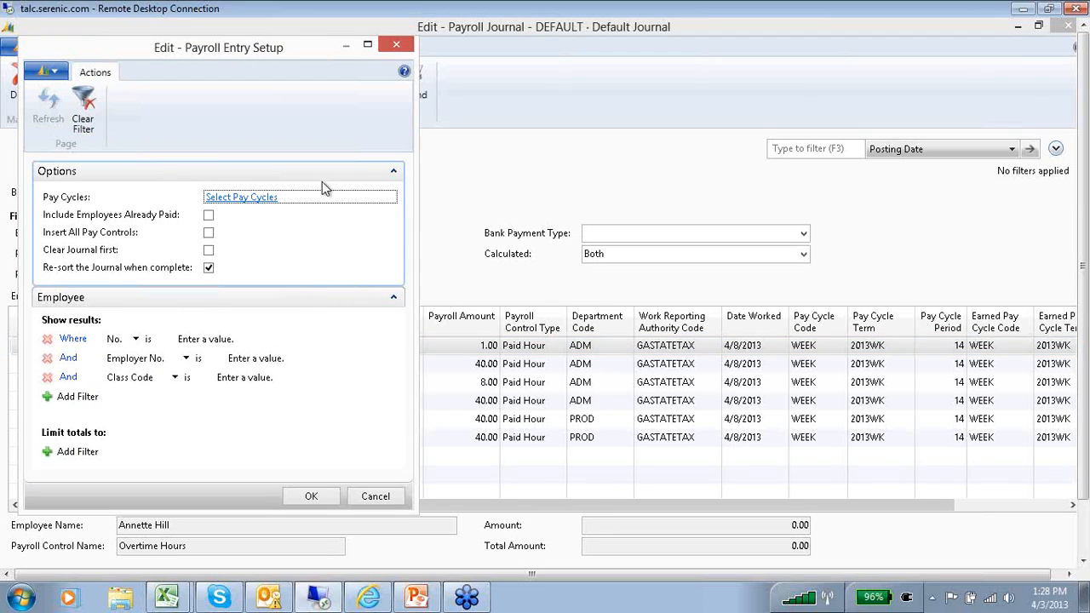
{"action": "left_click", "coordinate": [396, 44]}
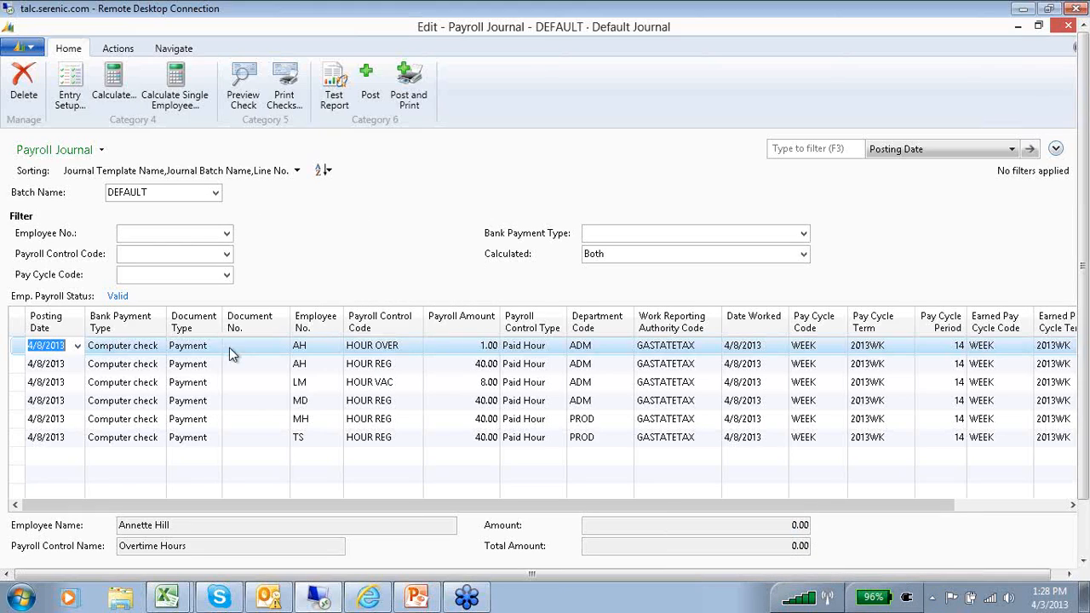
Calculate payroll for all employees in the DEFAULT journal batch
{"action": "left_click", "coordinate": [118, 85]}
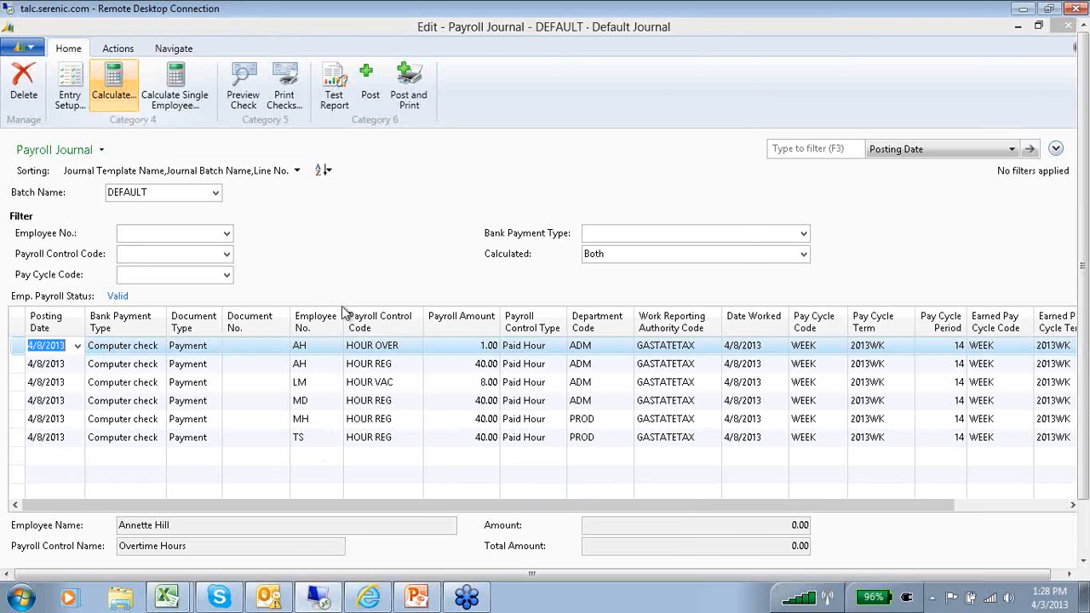
{"action": "left_click", "coordinate": [640, 556]}
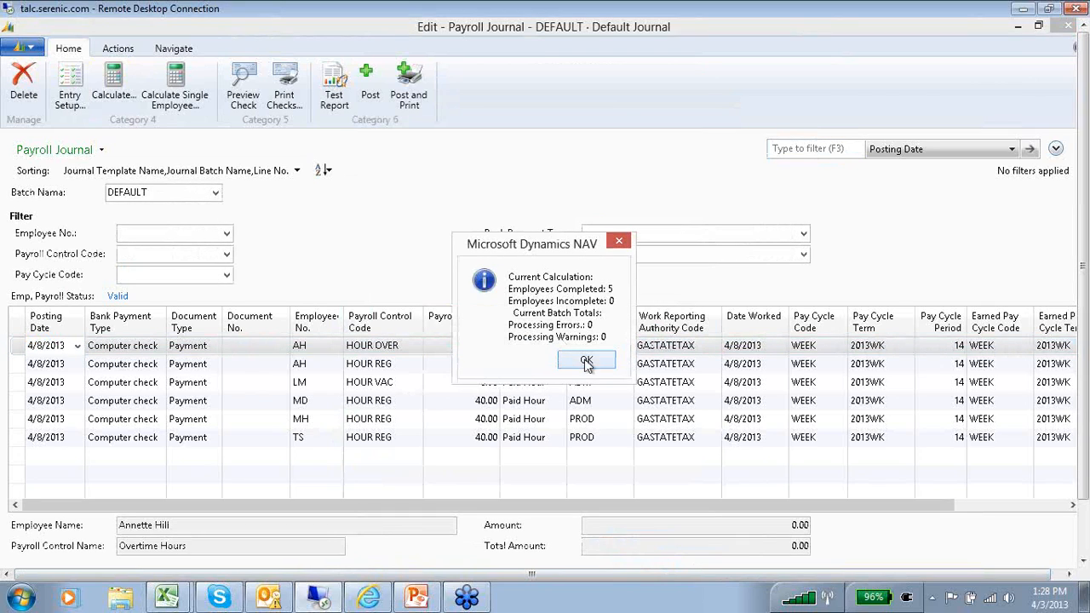
{"action": "left_click", "coordinate": [586, 362]}
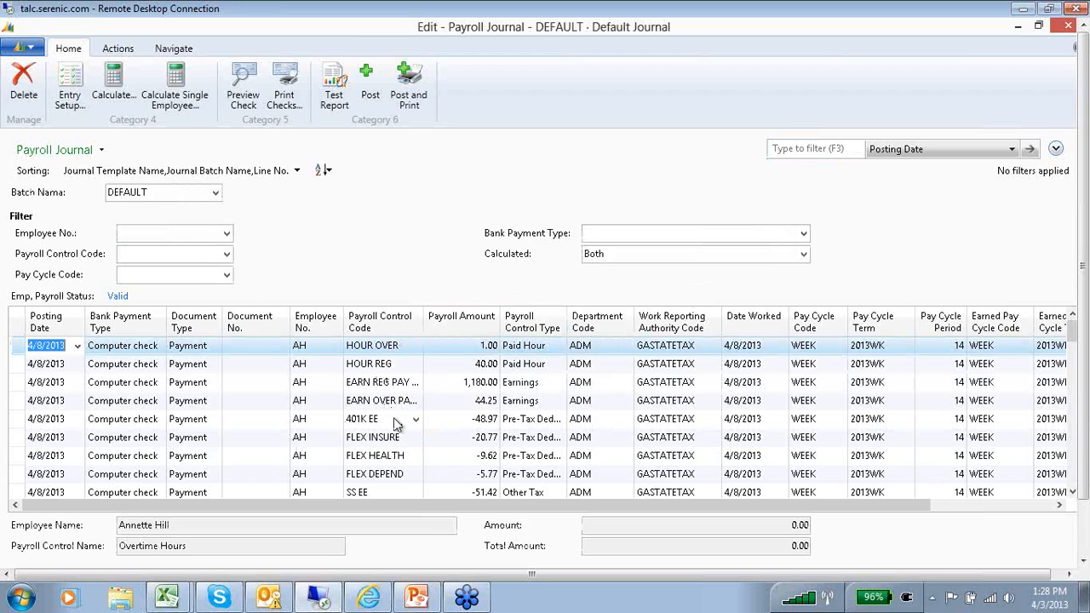
Review the calculated earnings, deduction, tax, net pay and employer lines for the employees in the payroll journal
{"action": "scroll", "coordinate": [396, 424], "scroll_direction": "down", "scroll_amount": 1}
{"action": "scroll", "coordinate": [396, 424], "scroll_direction": "down", "scroll_amount": 1}
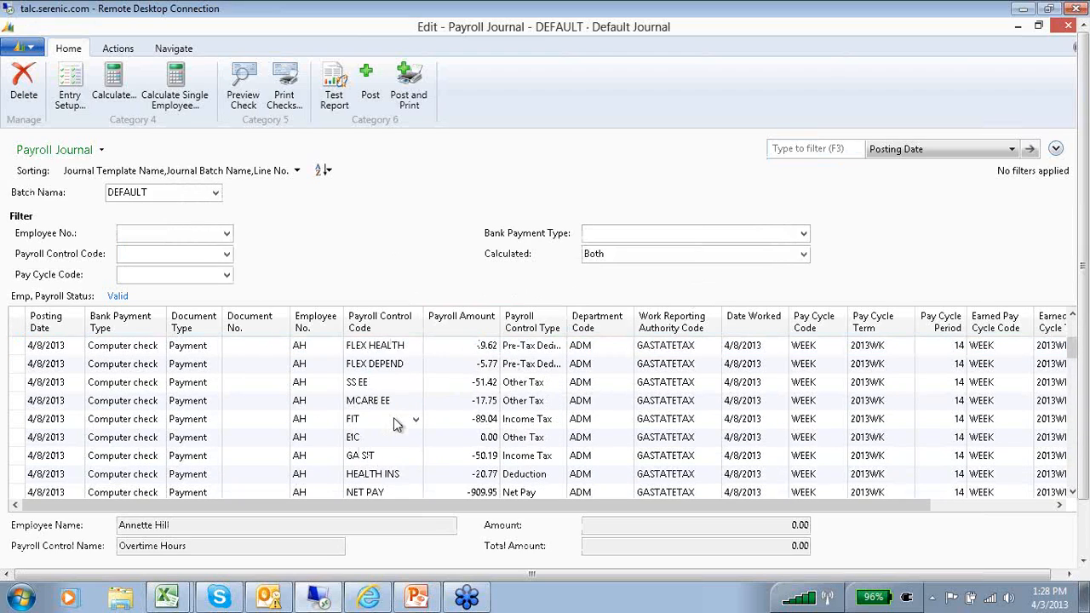
{"action": "scroll", "coordinate": [393, 424], "scroll_direction": "down", "scroll_amount": 1}
{"action": "scroll", "coordinate": [393, 424], "scroll_direction": "down", "scroll_amount": 1}
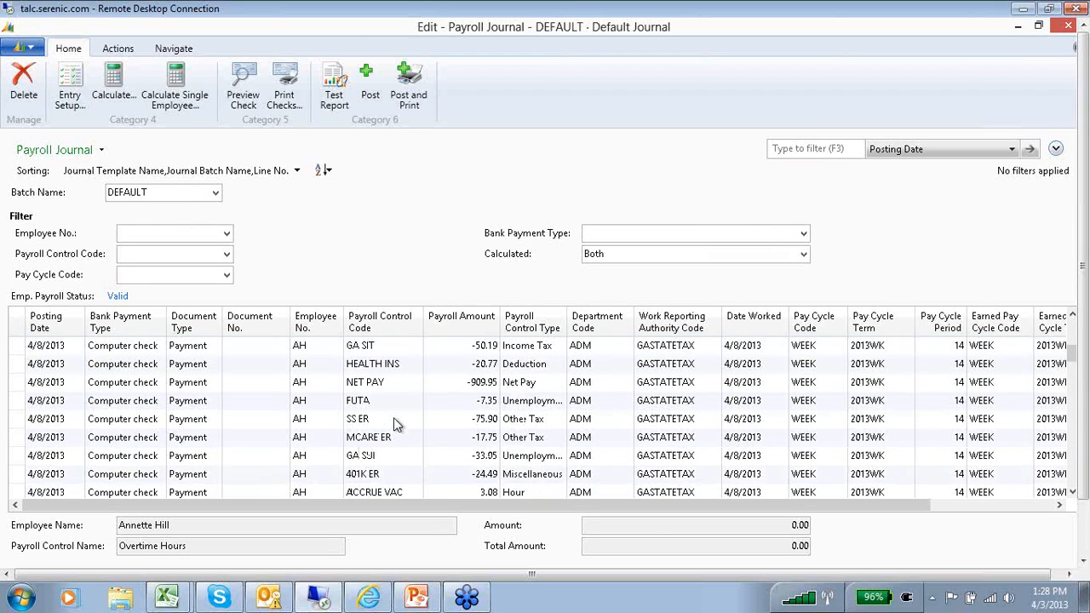
{"action": "scroll", "coordinate": [394, 424], "scroll_direction": "down", "scroll_amount": 1}
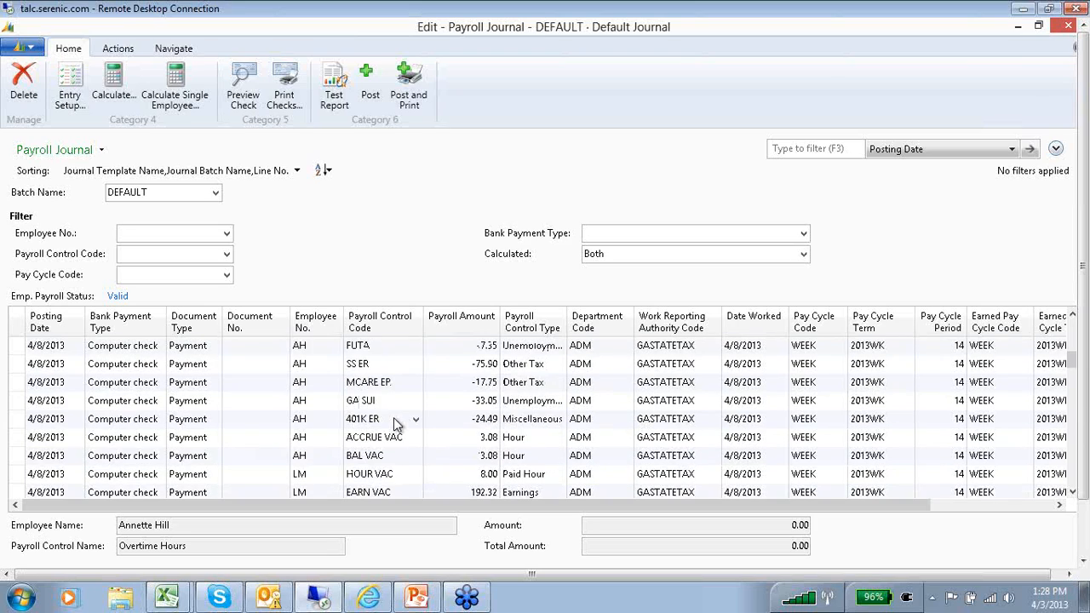
{"action": "scroll", "coordinate": [393, 424], "scroll_direction": "down", "scroll_amount": 1}
{"action": "scroll", "coordinate": [393, 424], "scroll_direction": "down", "scroll_amount": 1}
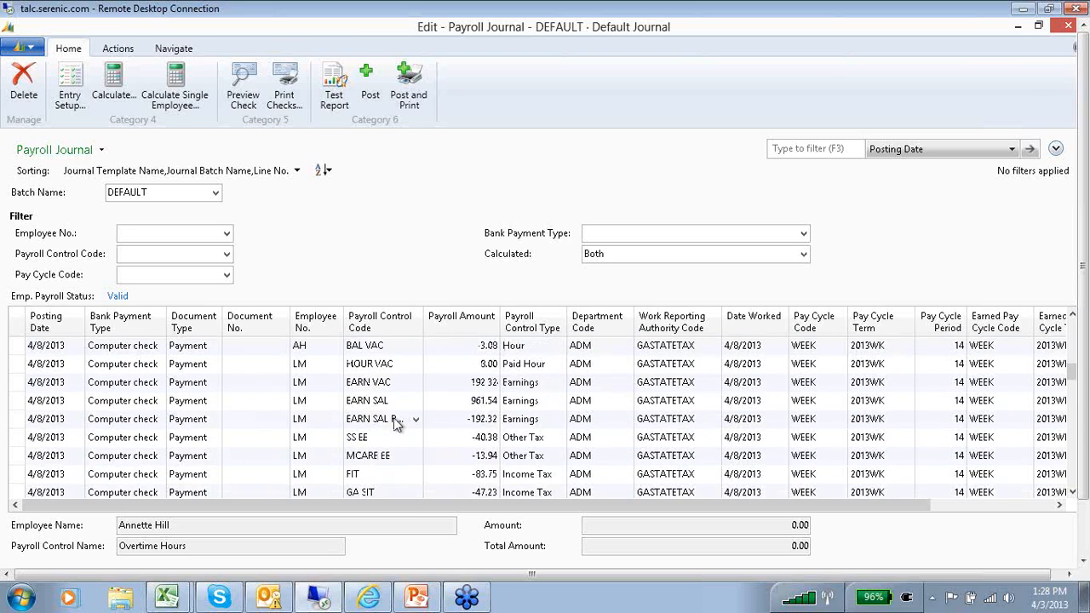
{"action": "scroll", "coordinate": [396, 426], "scroll_direction": "down", "scroll_amount": 1}
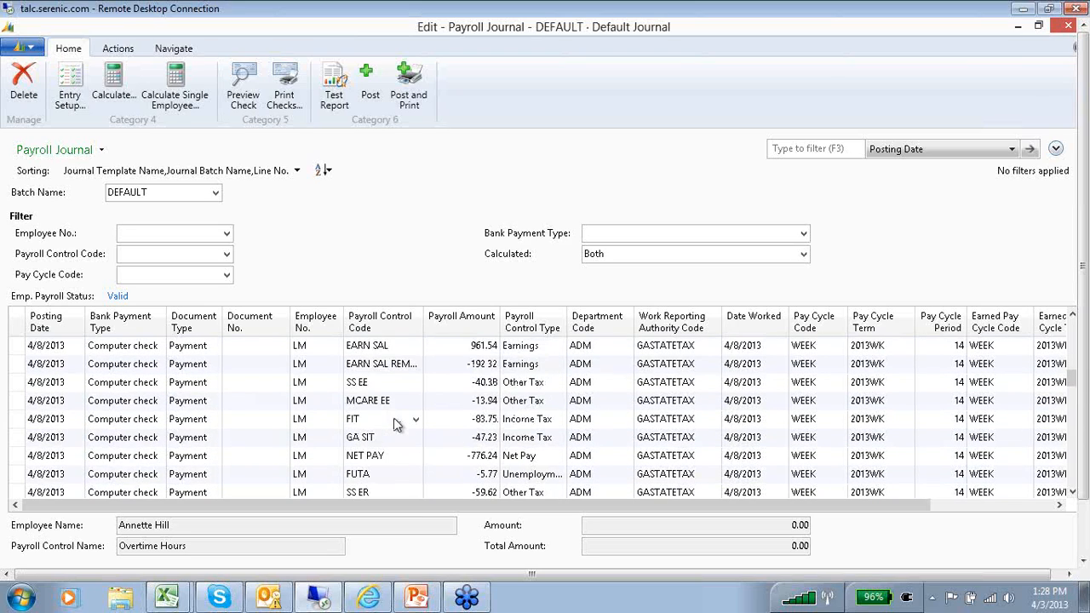
{"action": "scroll", "coordinate": [394, 423], "scroll_direction": "down", "scroll_amount": 1}
{"action": "scroll", "coordinate": [396, 424], "scroll_direction": "down", "scroll_amount": 1}
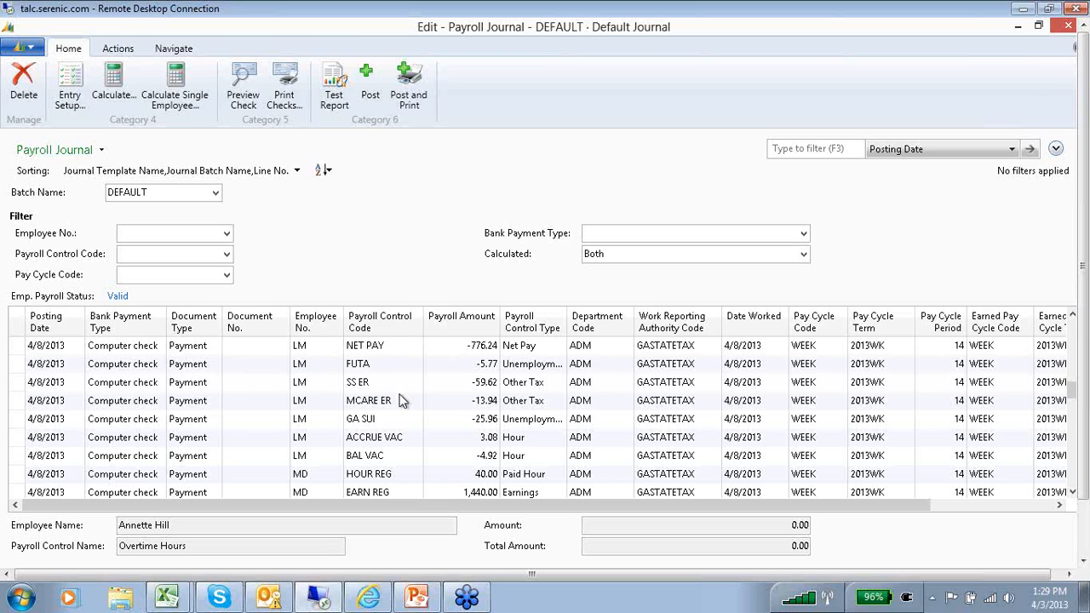
{"action": "scroll", "coordinate": [368, 354], "scroll_direction": "down", "scroll_amount": 8}
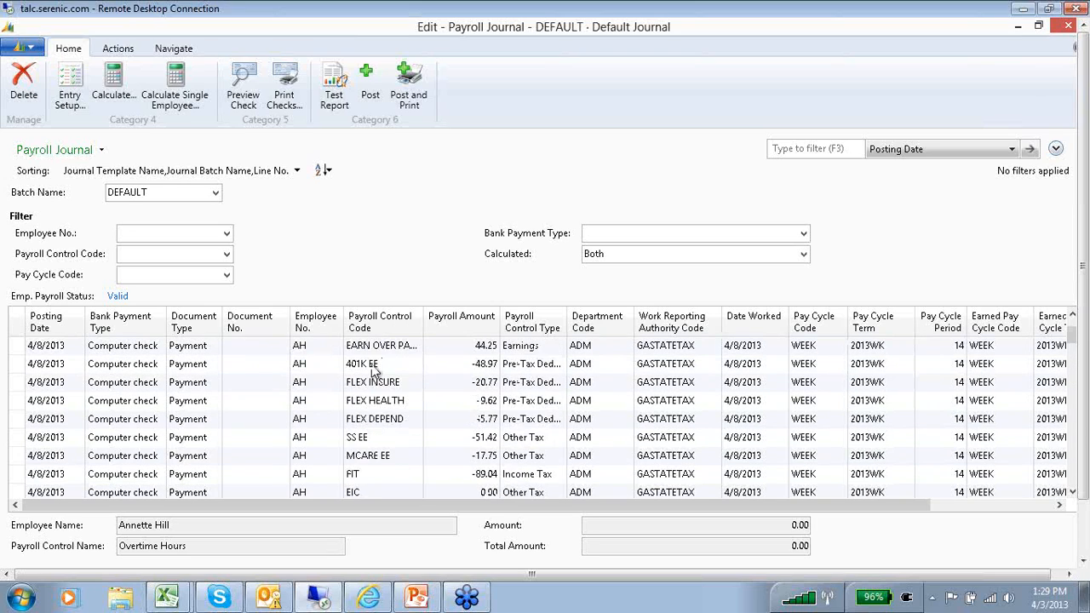
{"action": "scroll", "coordinate": [372, 366], "scroll_direction": "up", "scroll_amount": 1}
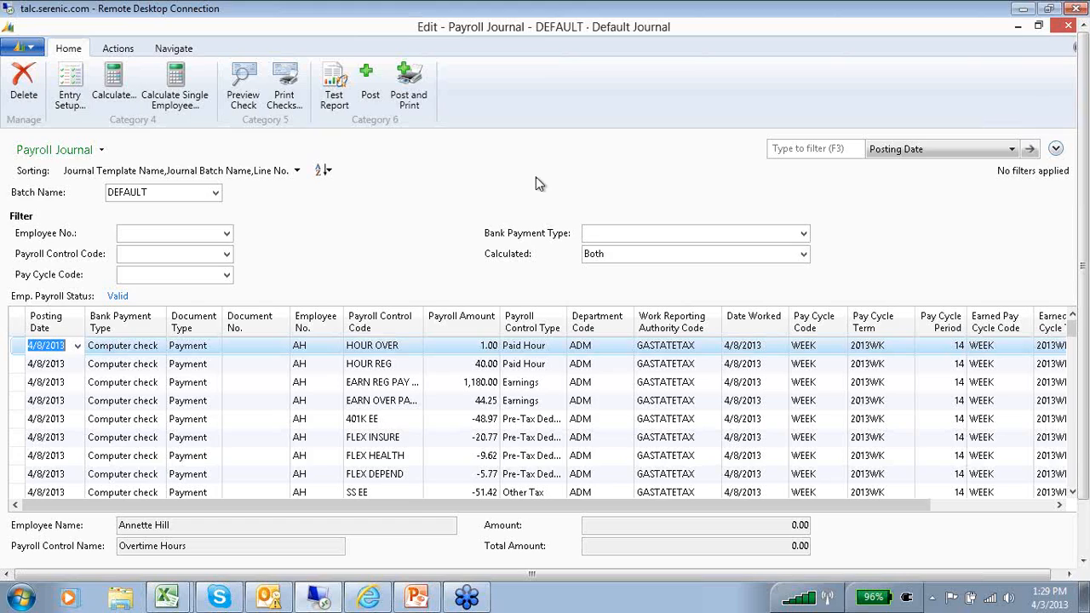
Open the card view of the first employee's journal entry and show only the Earnings transaction lines
{"action": "left_click", "coordinate": [176, 49]}
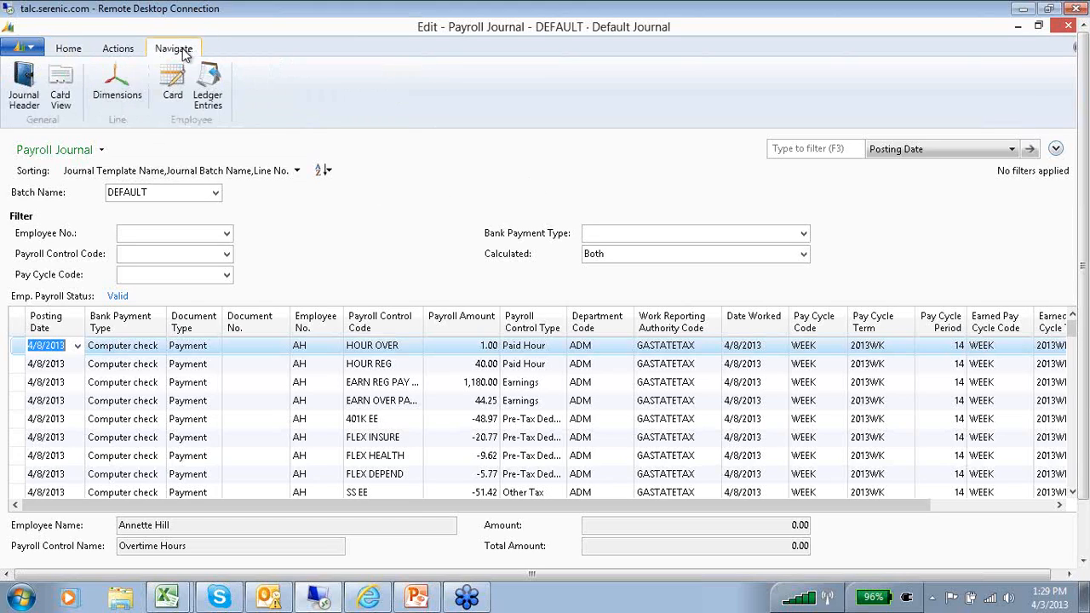
{"action": "left_click", "coordinate": [61, 95]}
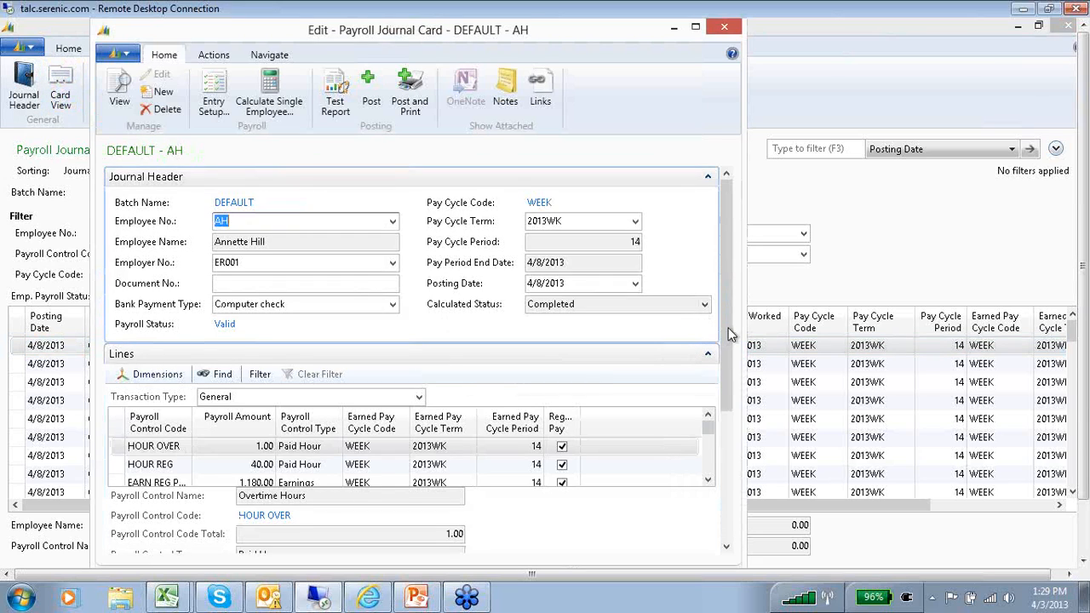
{"action": "scroll", "coordinate": [657, 336], "scroll_direction": "down", "scroll_amount": 1}
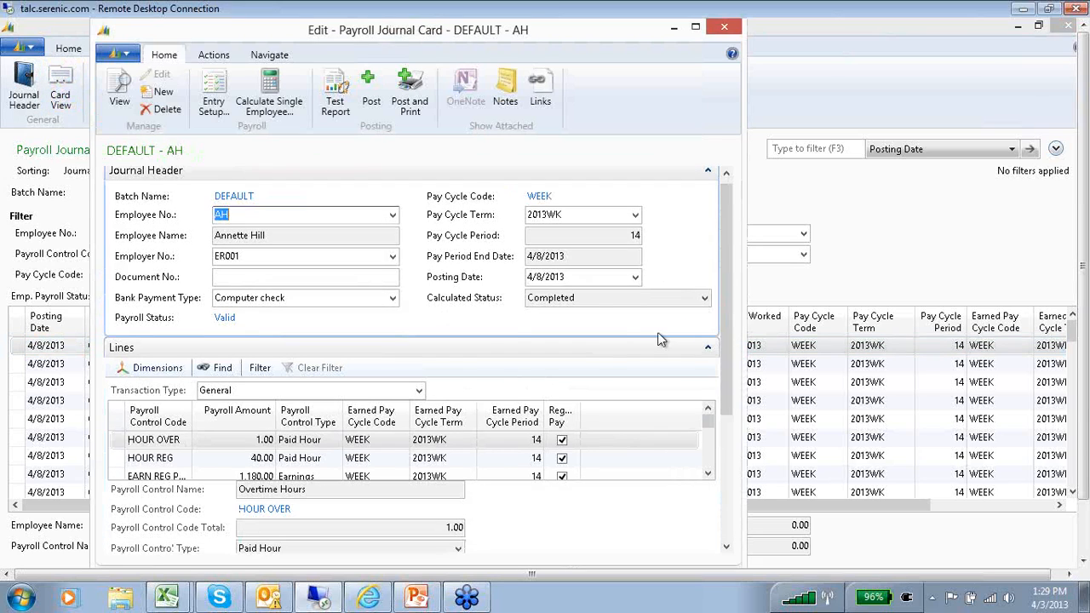
{"action": "left_click", "coordinate": [419, 391]}
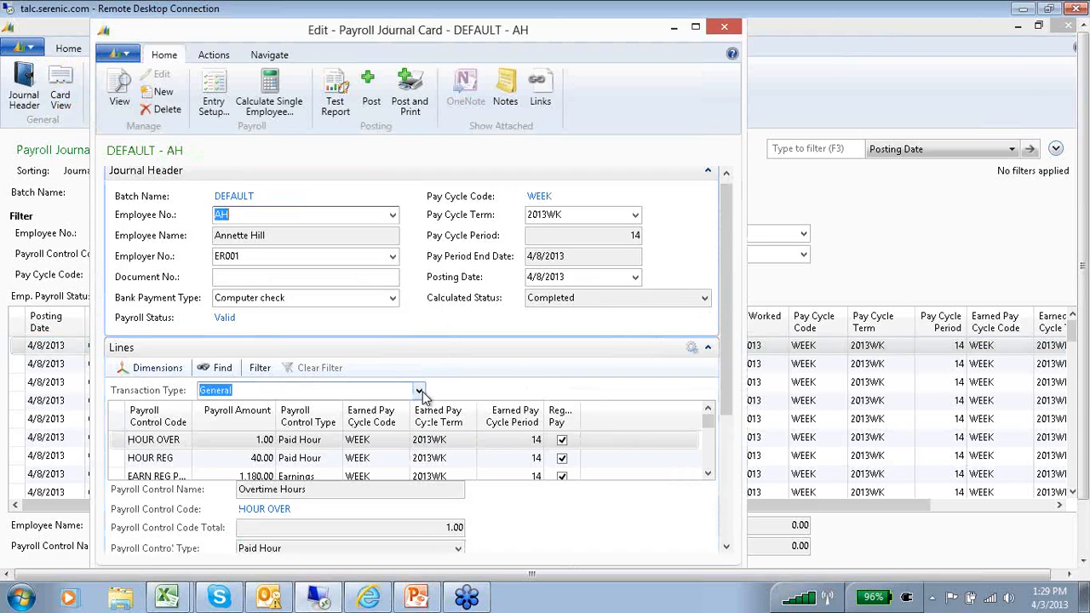
{"action": "left_click", "coordinate": [420, 392]}
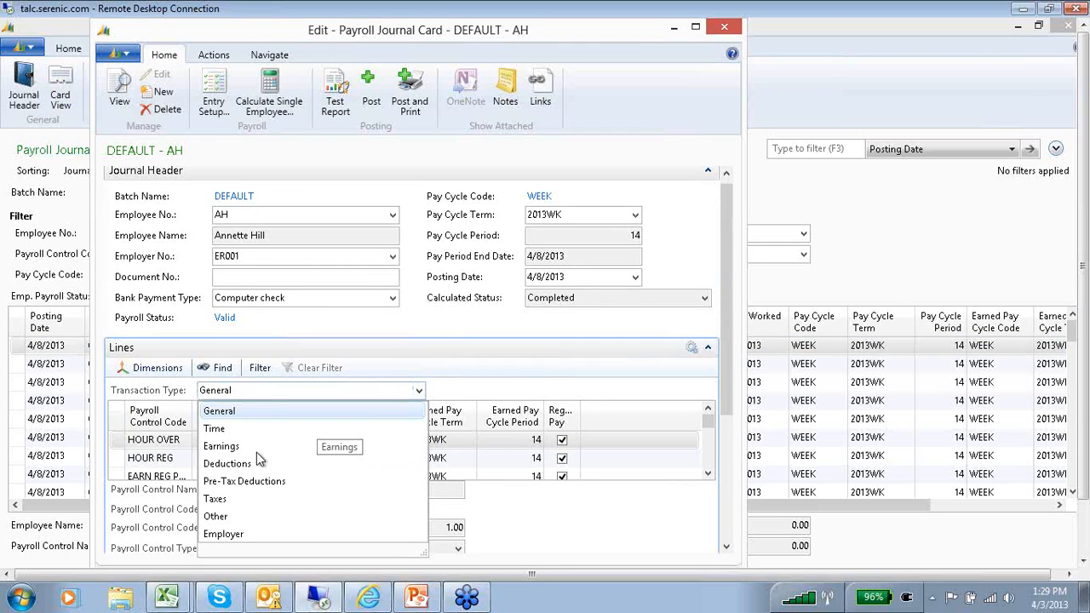
{"action": "left_click", "coordinate": [238, 448]}
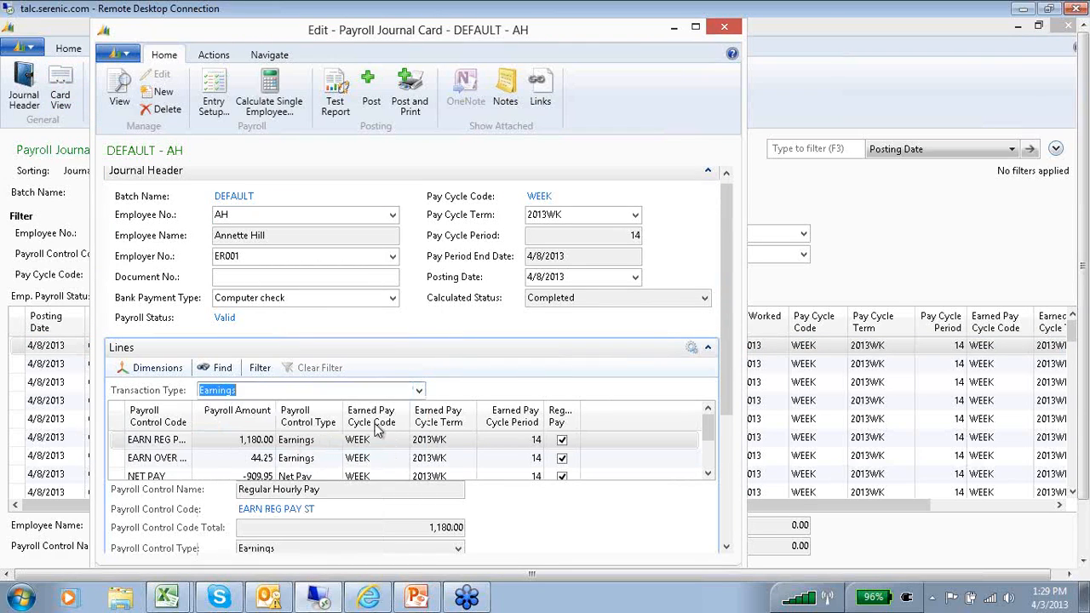
Switch the journal card's transaction type to Taxes, review the tax lines and totals, and close the card
{"action": "left_click", "coordinate": [418, 390]}
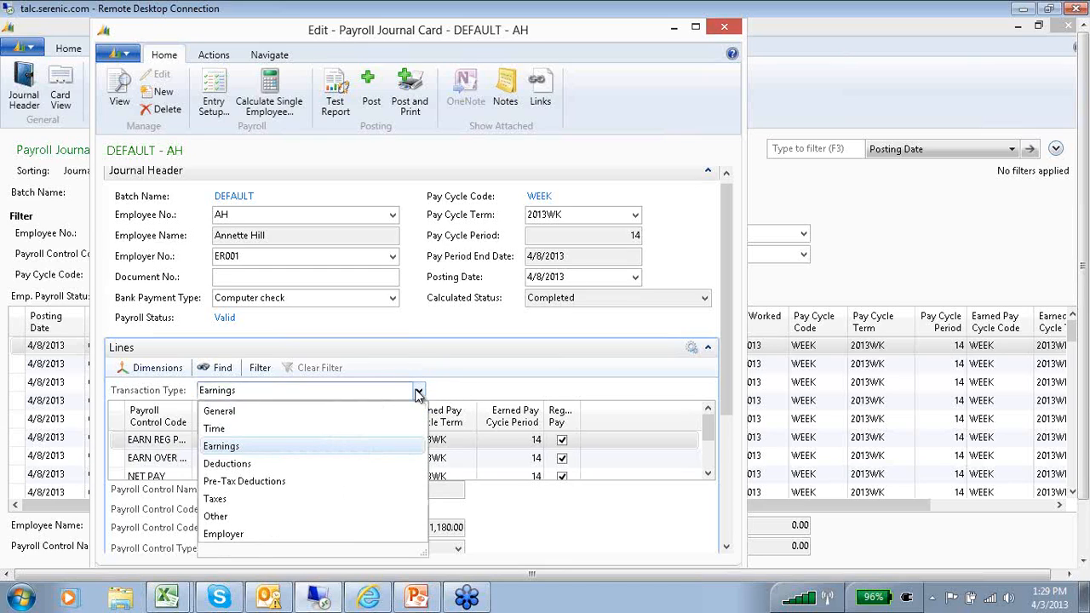
{"action": "left_click", "coordinate": [245, 501]}
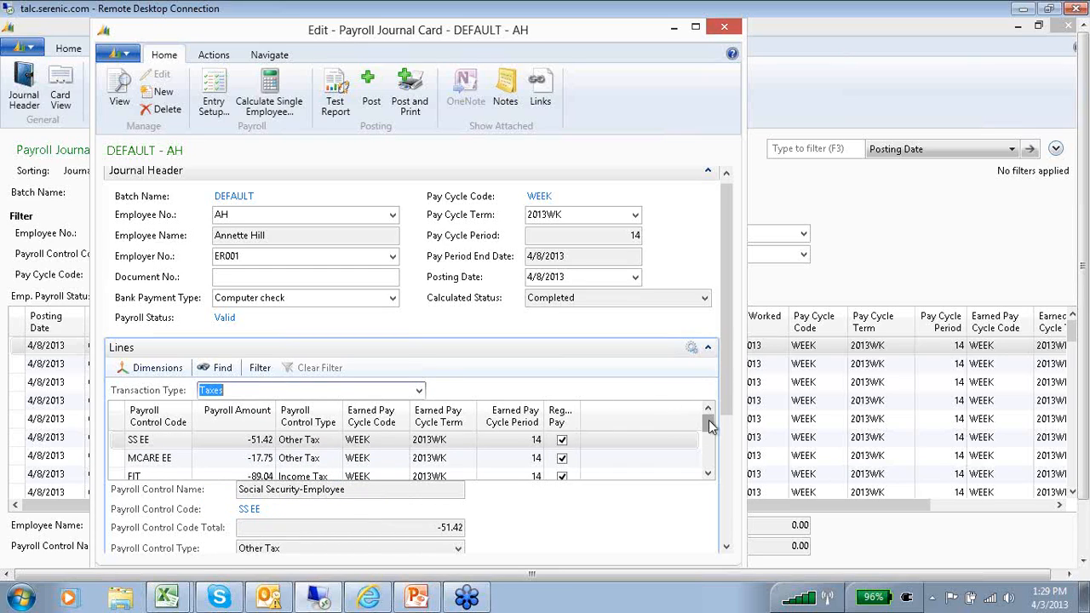
{"action": "scroll", "coordinate": [711, 429], "scroll_direction": "down", "scroll_amount": 1}
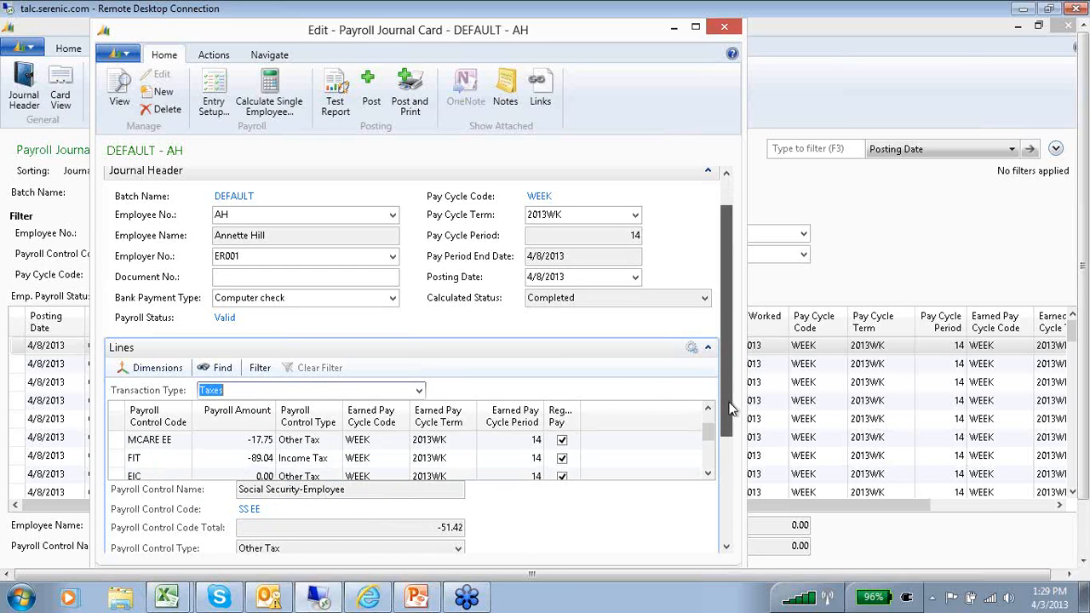
{"action": "scroll", "coordinate": [729, 413], "scroll_direction": "down", "scroll_amount": 1}
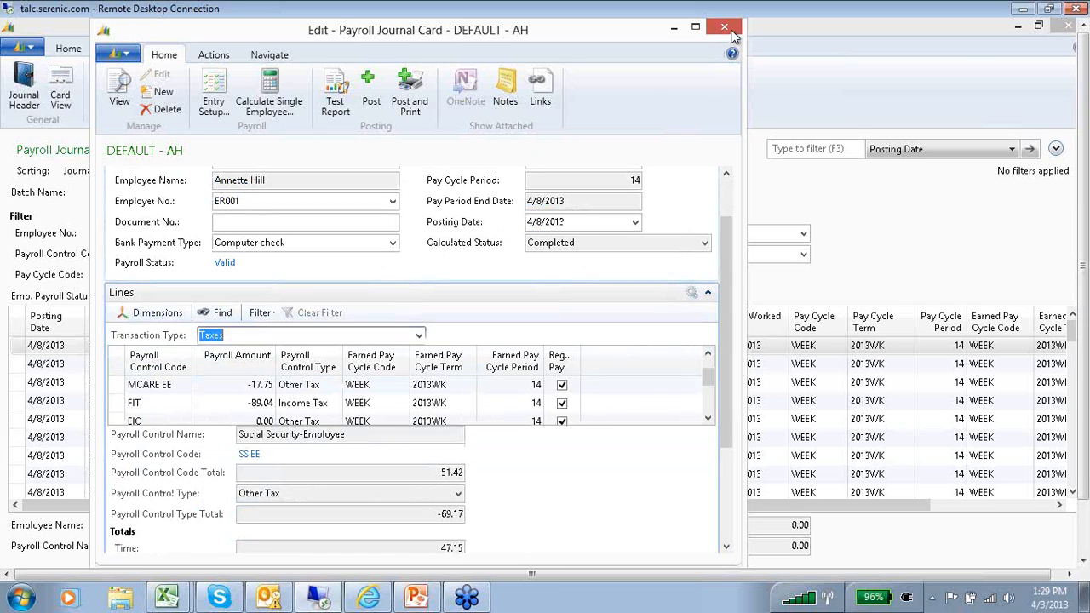
{"action": "left_click", "coordinate": [724, 29]}
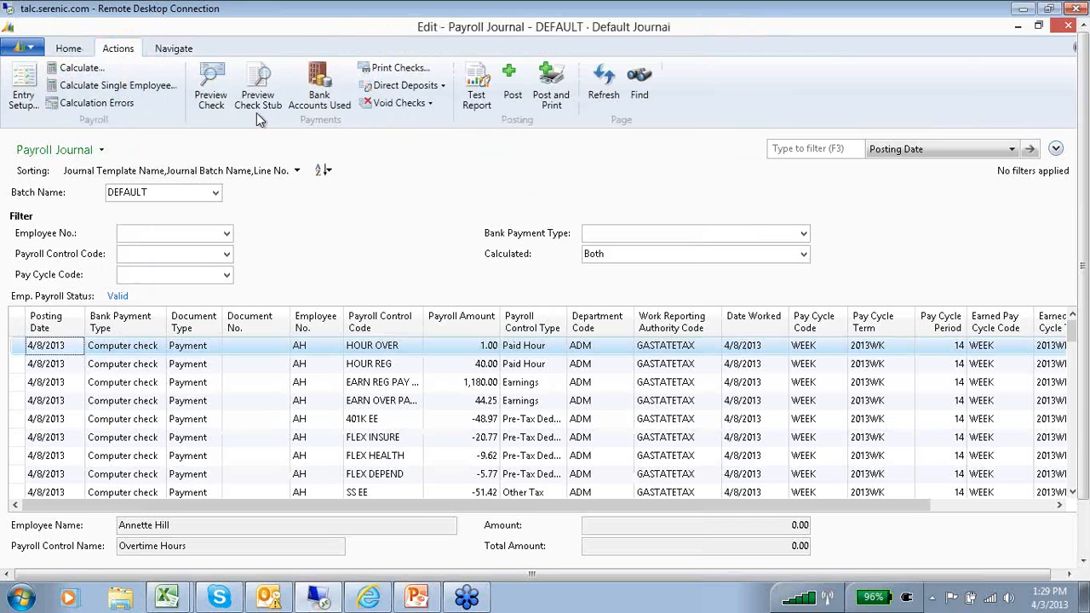
Preview the first employee's check stub, examine the earnings and gross to net pay sections, and close the preview
{"action": "left_click", "coordinate": [261, 86]}
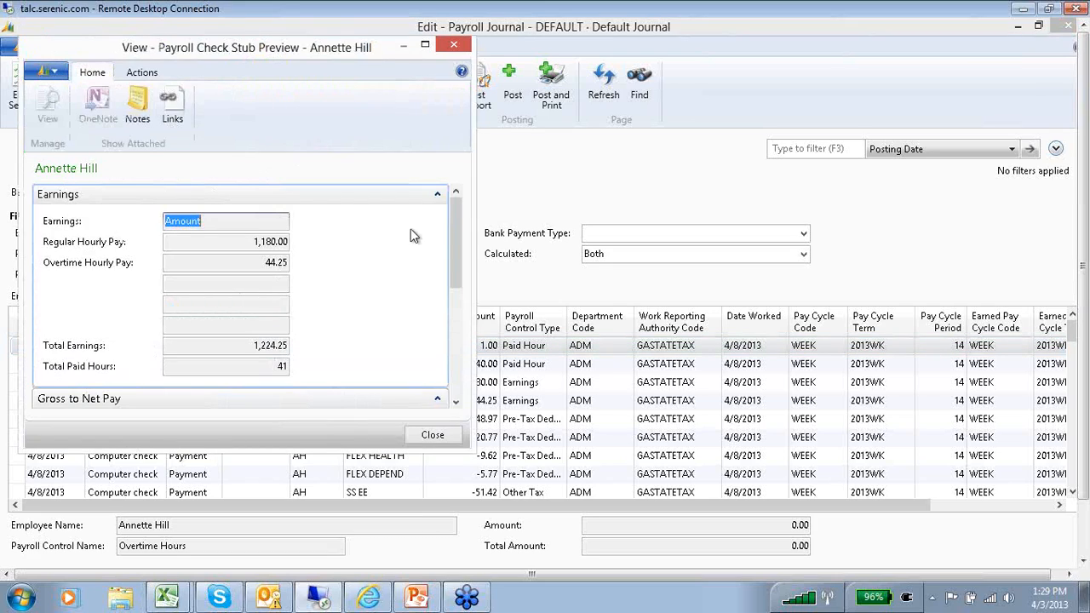
{"action": "left_click_drag", "start_coordinate": [458, 228], "coordinate": [440, 299]}
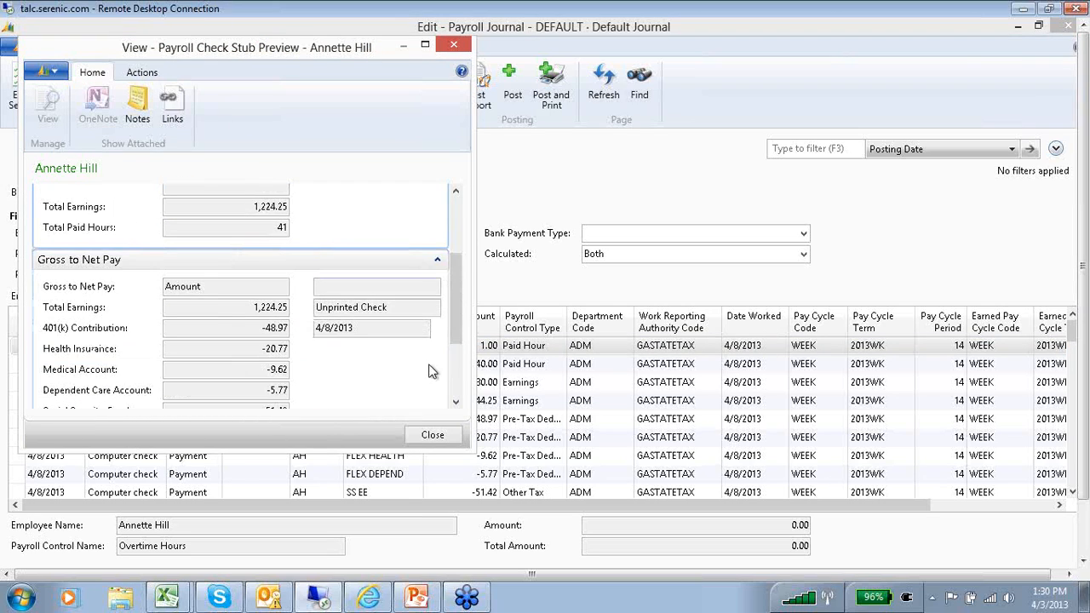
{"action": "left_click", "coordinate": [454, 404]}
{"action": "left_click", "coordinate": [455, 405]}
{"action": "left_click", "coordinate": [455, 405]}
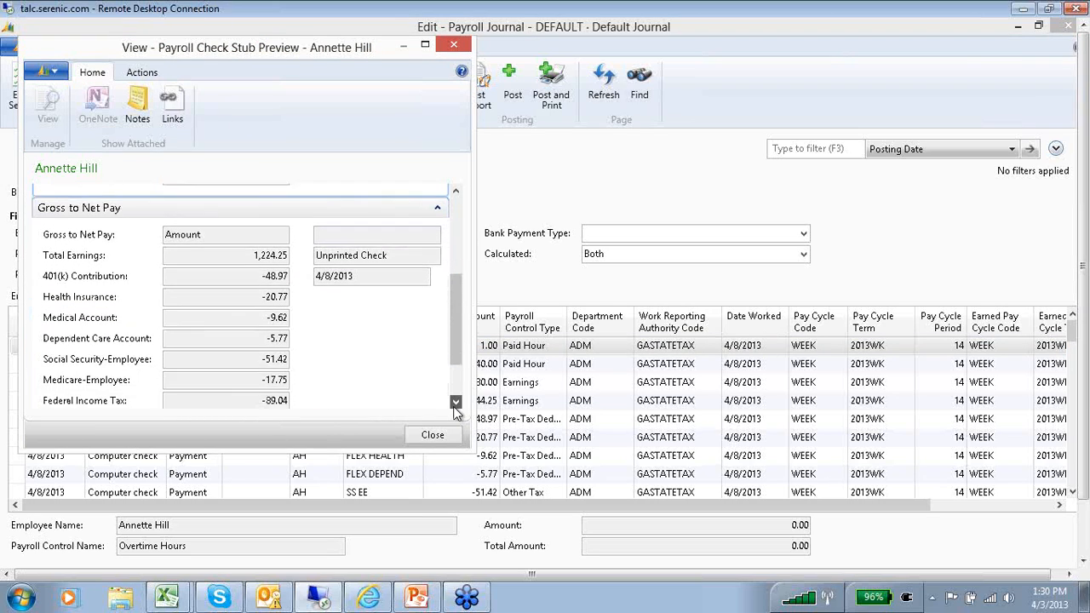
{"action": "left_click", "coordinate": [455, 405]}
{"action": "left_click", "coordinate": [455, 406]}
{"action": "left_click", "coordinate": [456, 405]}
{"action": "left_click", "coordinate": [456, 405]}
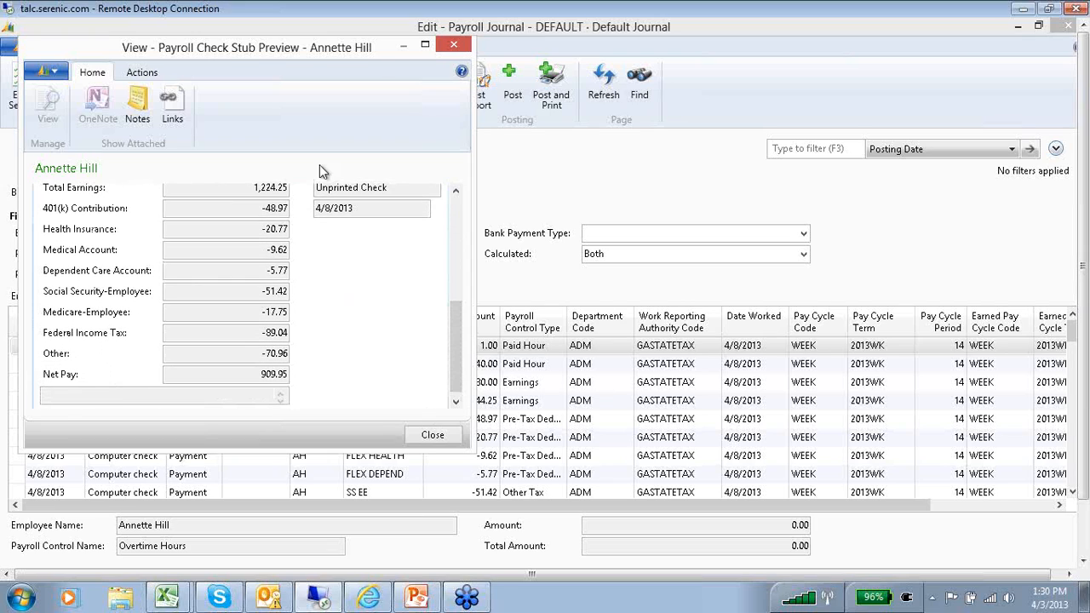
{"action": "left_click", "coordinate": [453, 44]}
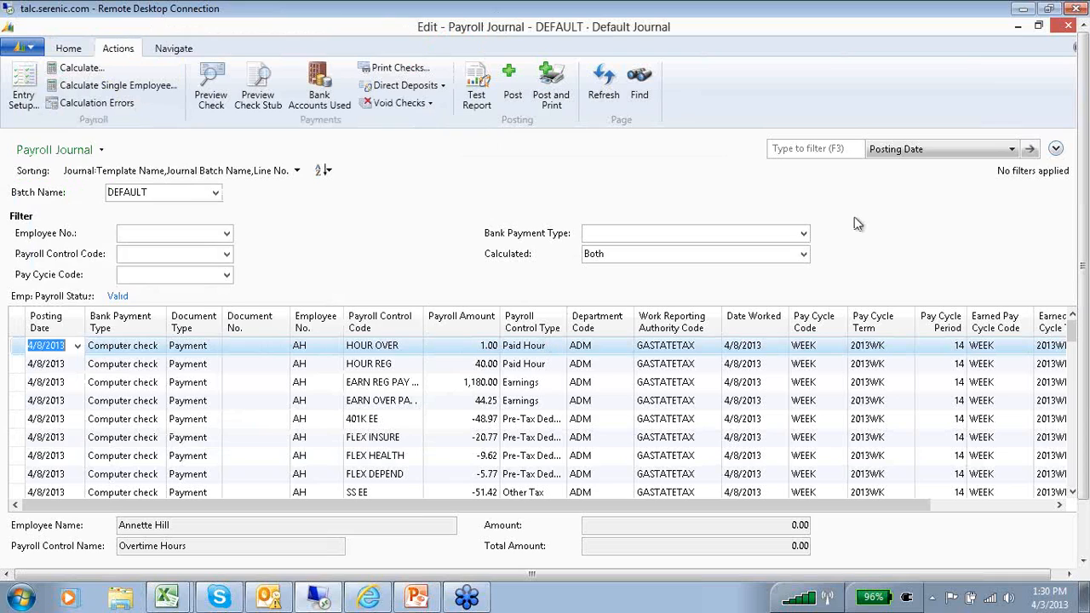
Filter the payroll journal lines by Payroll Control Code "net"
{"action": "left_click", "coordinate": [1012, 150]}
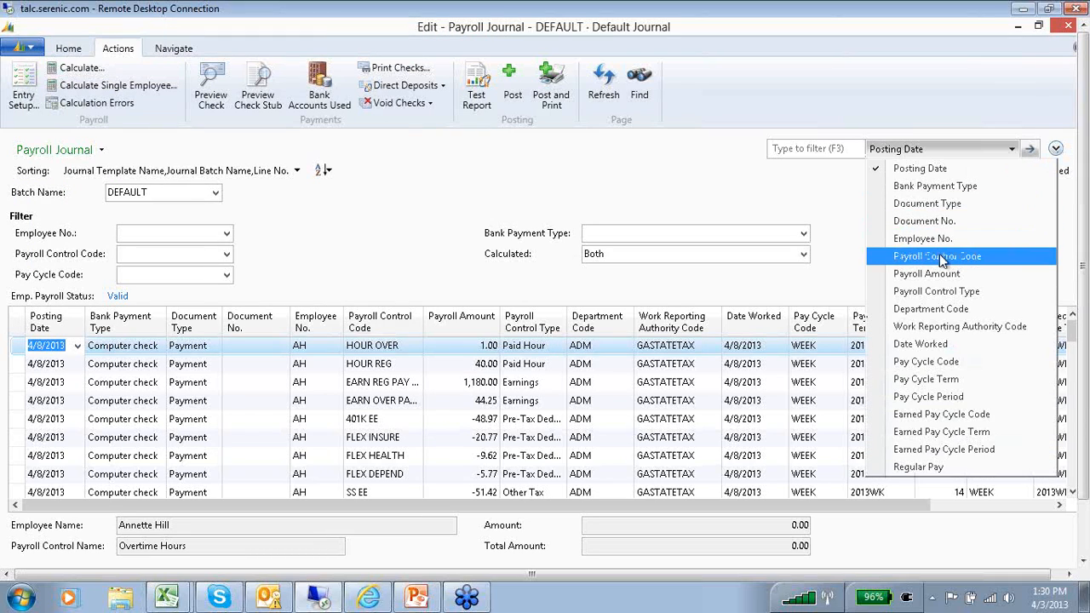
{"action": "left_click", "coordinate": [951, 252]}
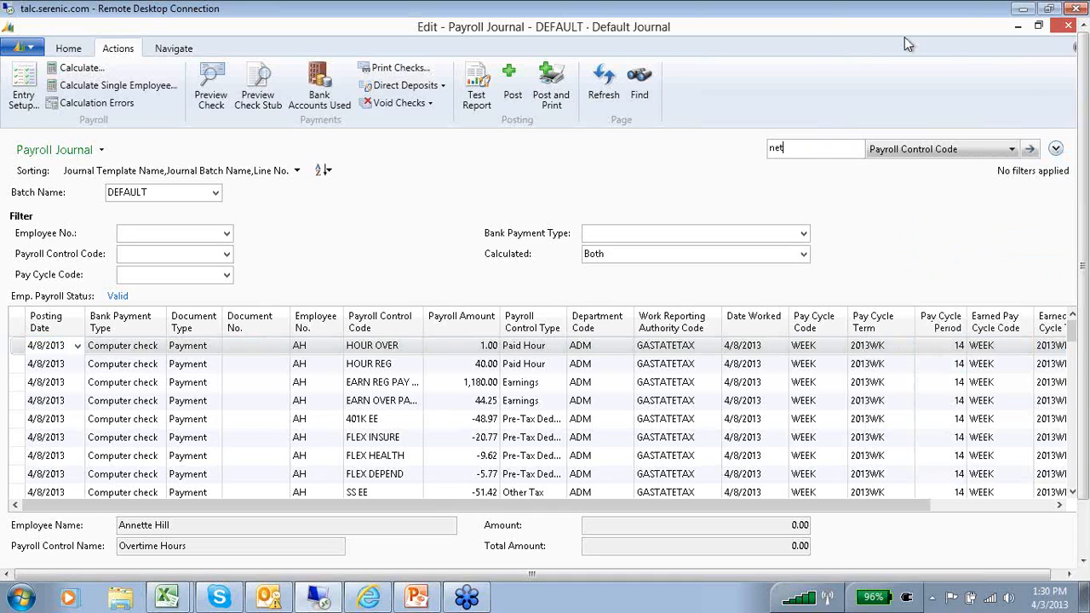
{"action": "left_click", "coordinate": [1030, 154]}
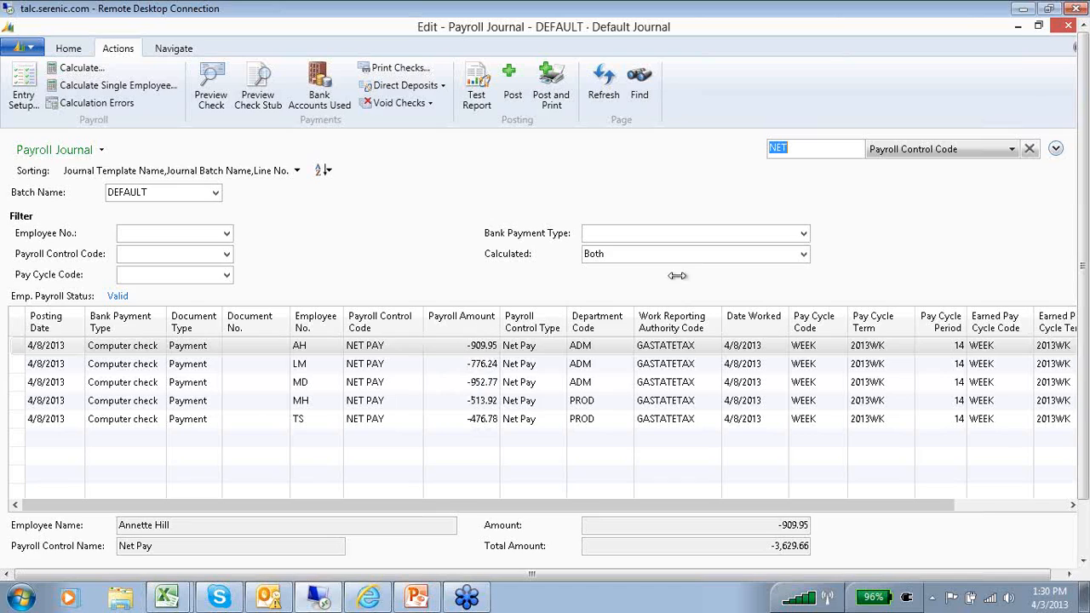
Filter the payroll control codes by "401" to view the 401(k) lines, and clear the filter
{"action": "type", "text": "401"}
{"action": "left_click", "coordinate": [1029, 149]}
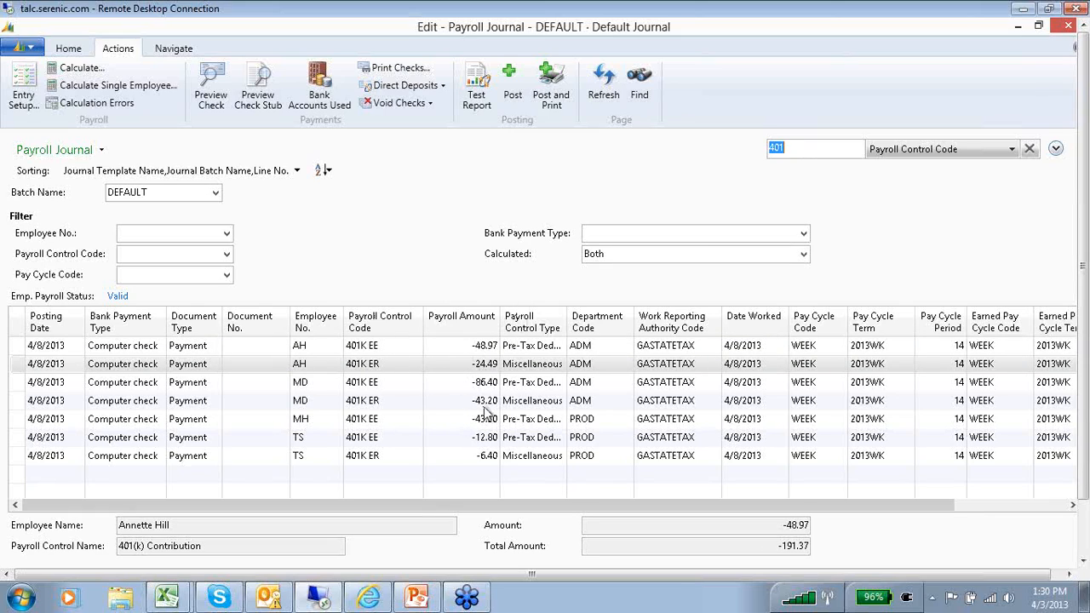
{"action": "left_click", "coordinate": [1030, 150]}
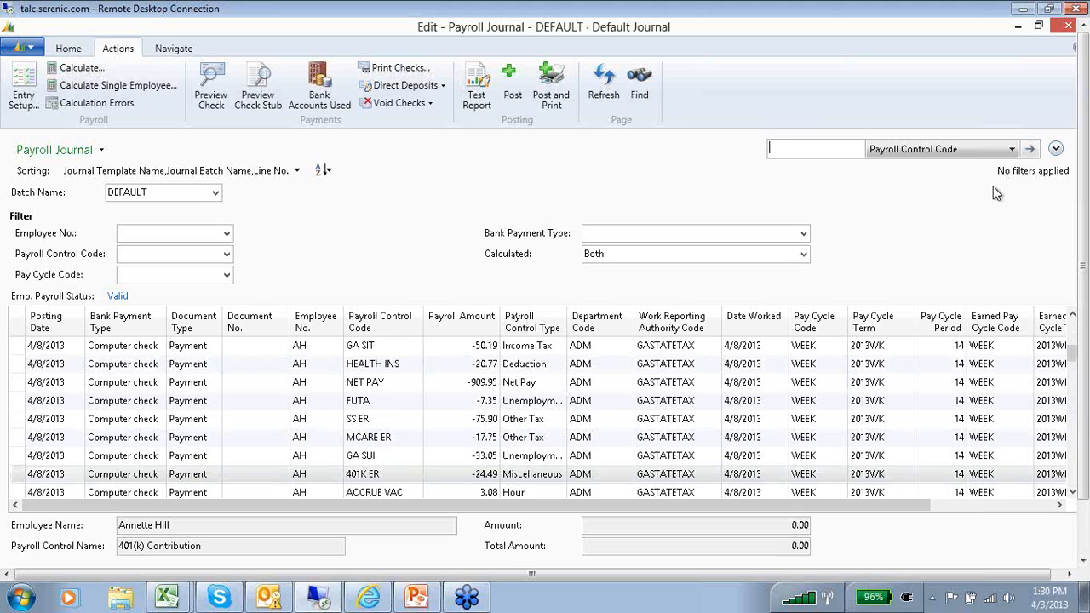
{"action": "left_click", "coordinate": [35, 49]}
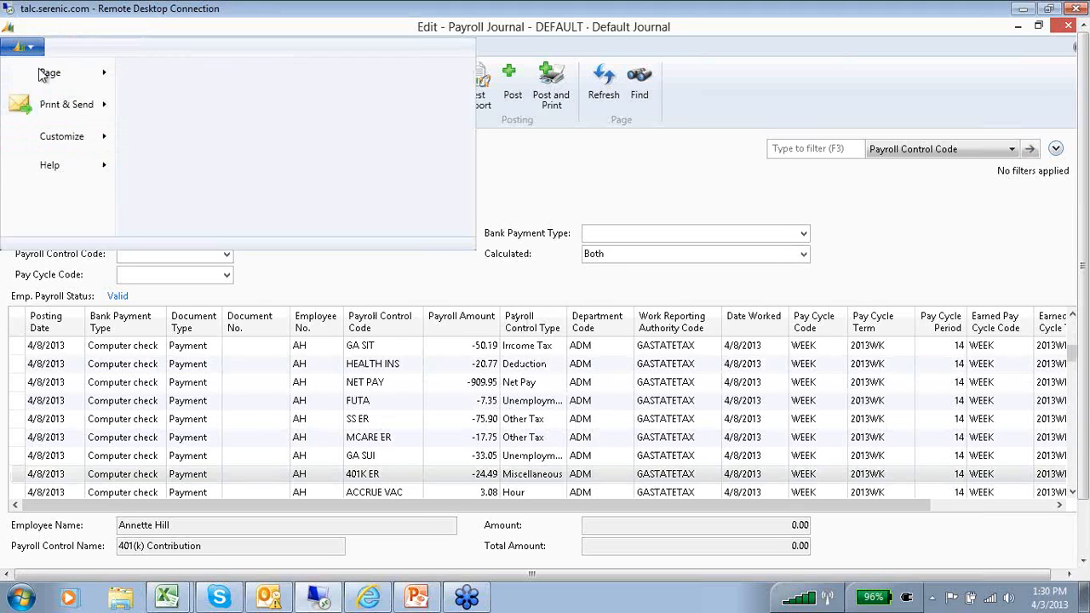
{"action": "mouse_move", "coordinate": [75, 106]}
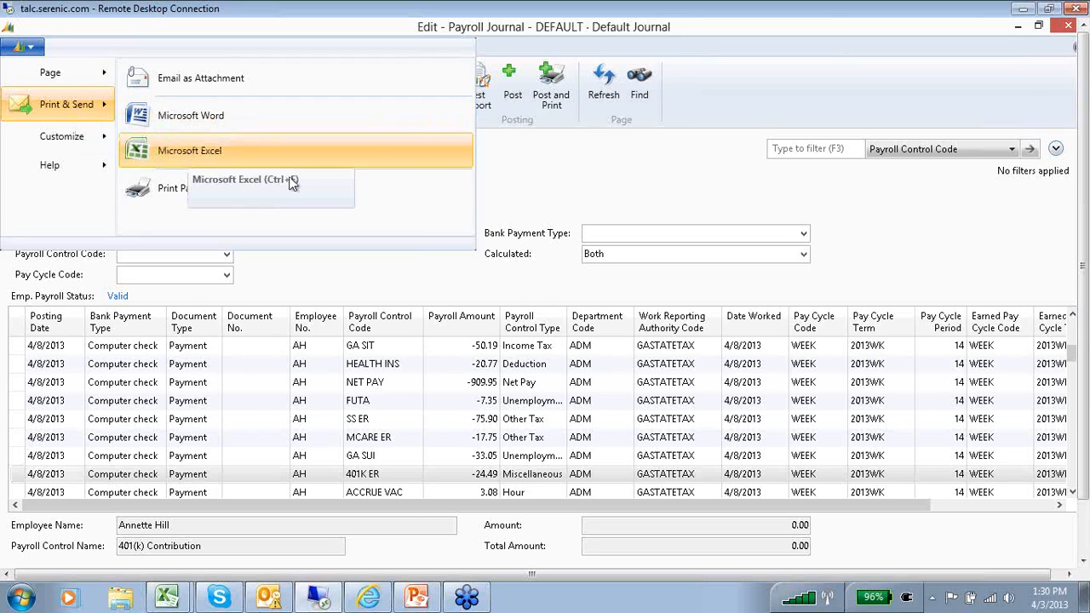
{"action": "left_click", "coordinate": [621, 167]}
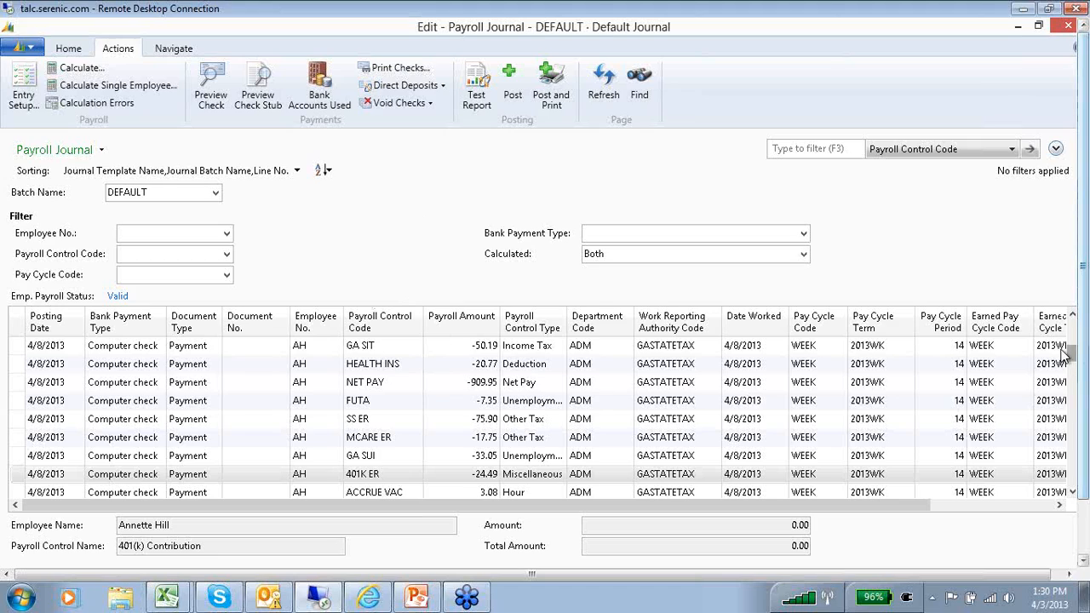
Set the payroll amount on employee AH's HOUR OVER line to 2 hours
{"action": "scroll", "coordinate": [1065, 354], "scroll_direction": "up", "scroll_amount": 4}
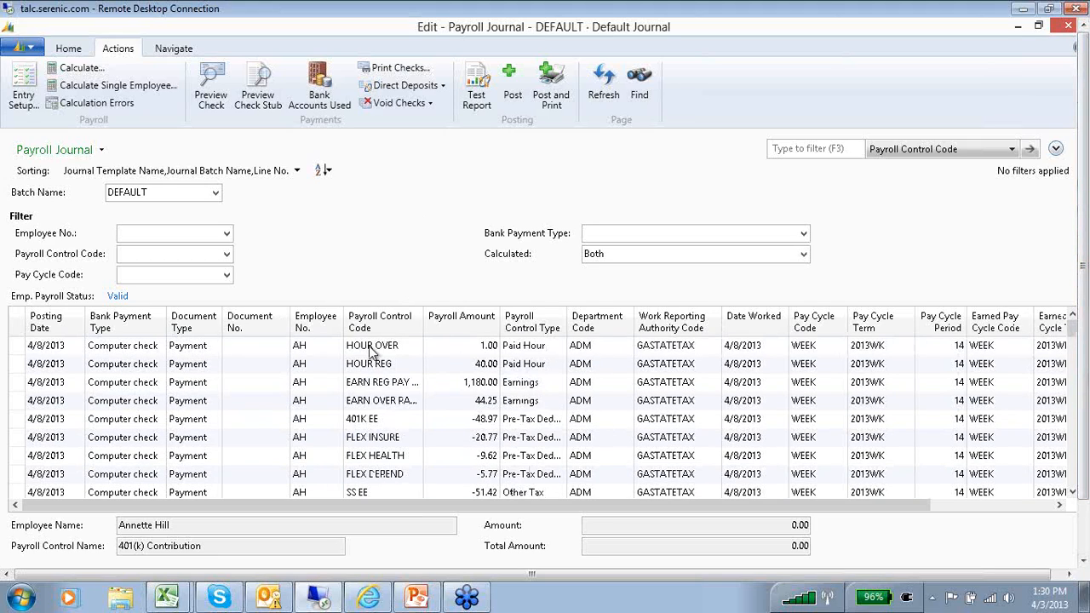
{"action": "left_click", "coordinate": [487, 346]}
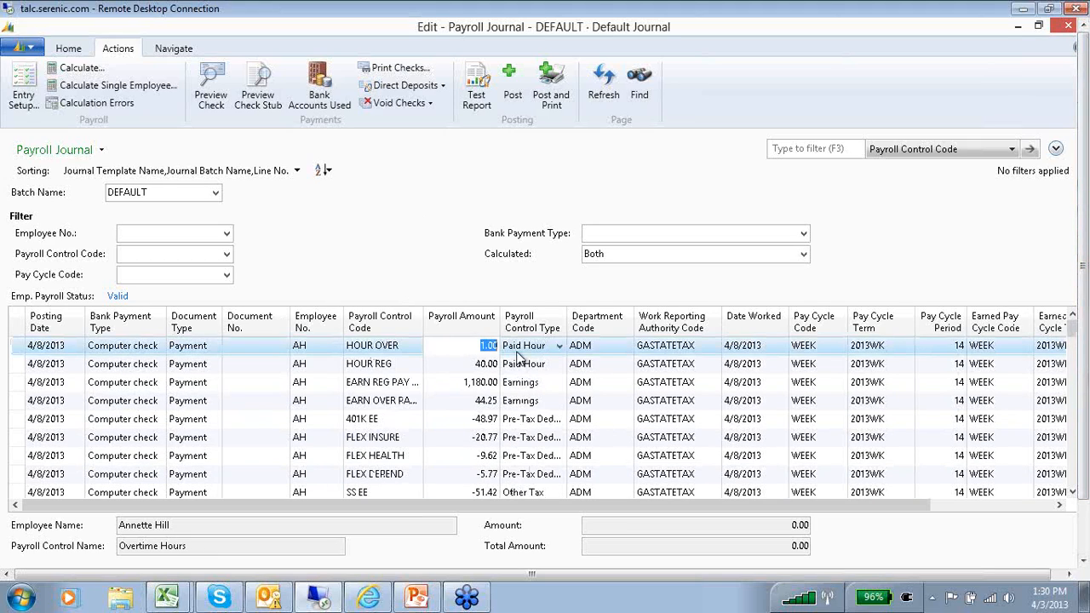
{"action": "type", "text": "2"}
{"action": "left_click", "coordinate": [470, 383]}
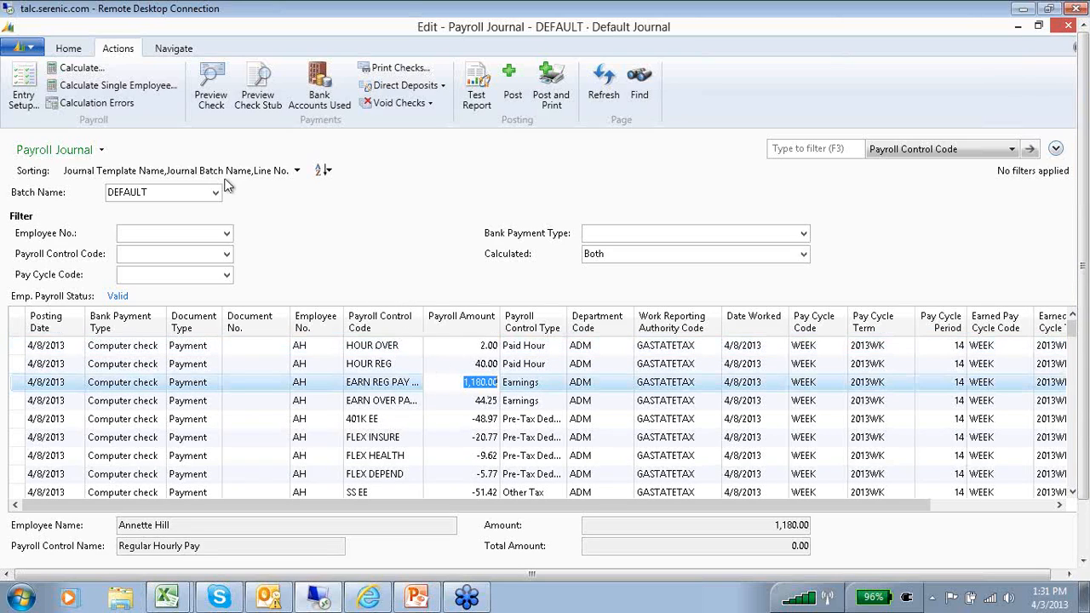
Recalculate payroll for the single employee, with the journal re-sorted when complete
{"action": "left_click", "coordinate": [100, 86]}
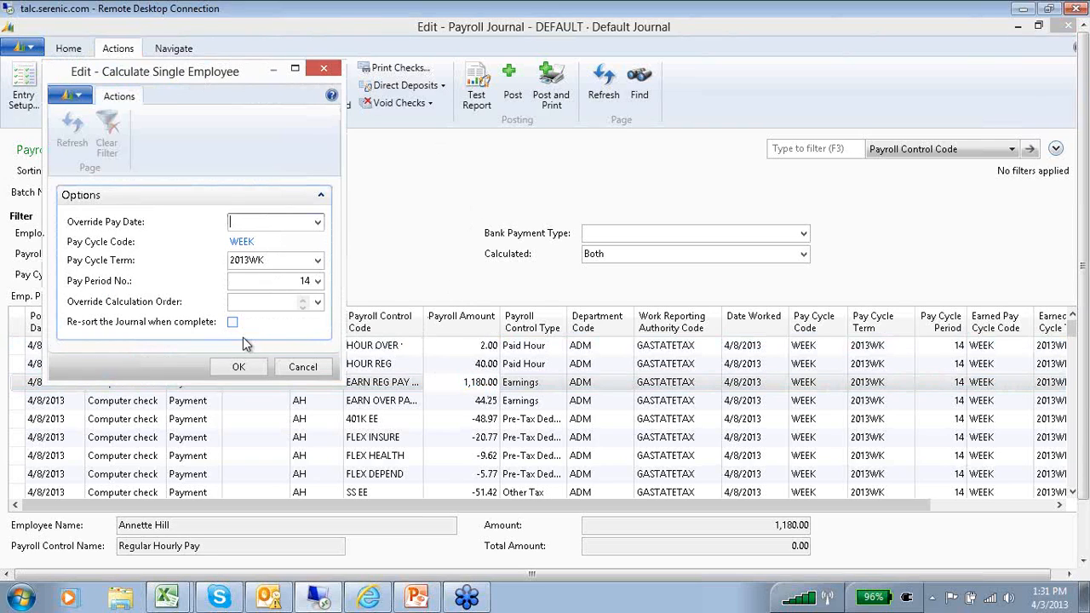
{"action": "left_click", "coordinate": [232, 322]}
{"action": "left_click", "coordinate": [239, 367]}
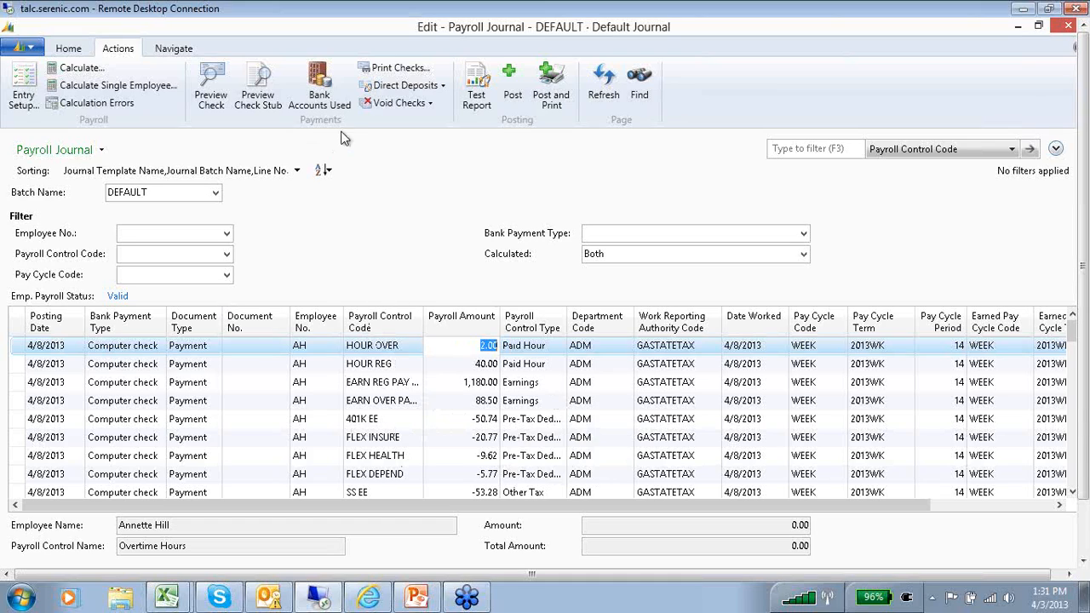
Print the payroll checks from bank account WWB-OPERATING, including reporting authority information and rate information
{"action": "left_click", "coordinate": [398, 67]}
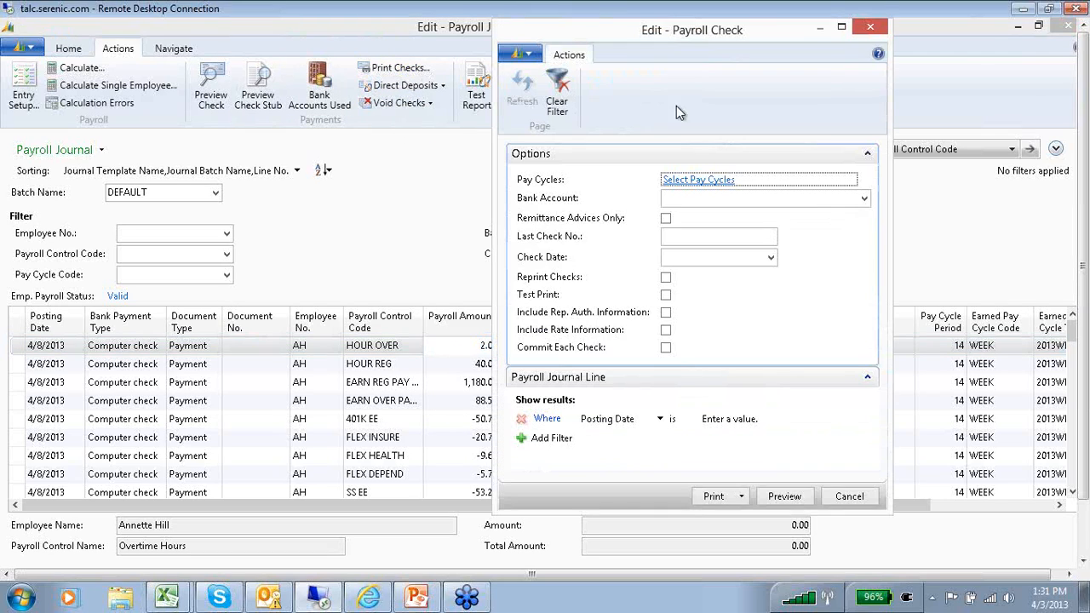
{"action": "left_click", "coordinate": [665, 220]}
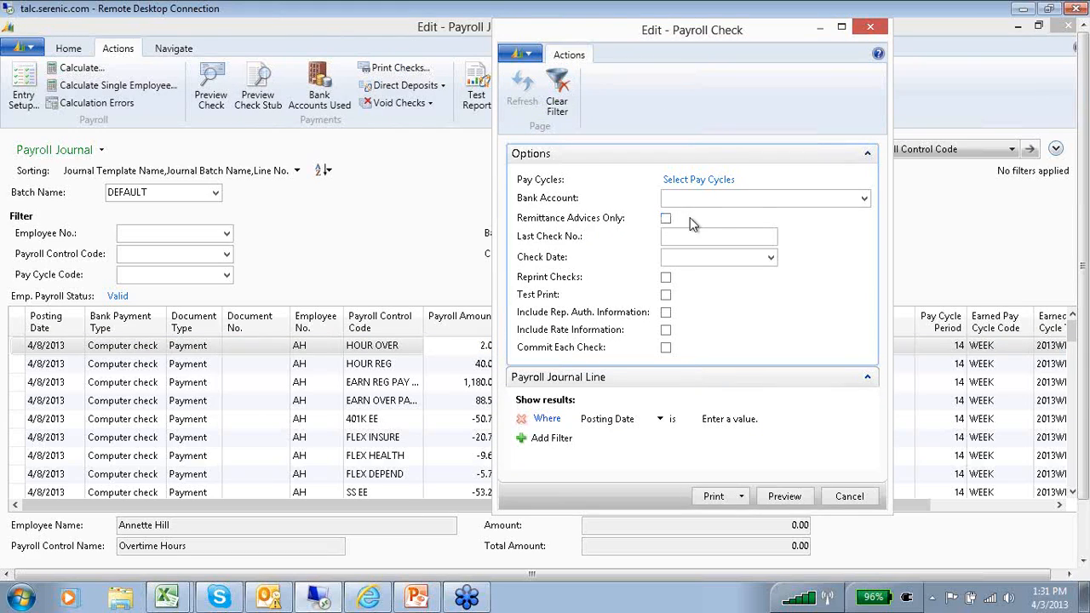
{"action": "left_click", "coordinate": [863, 199]}
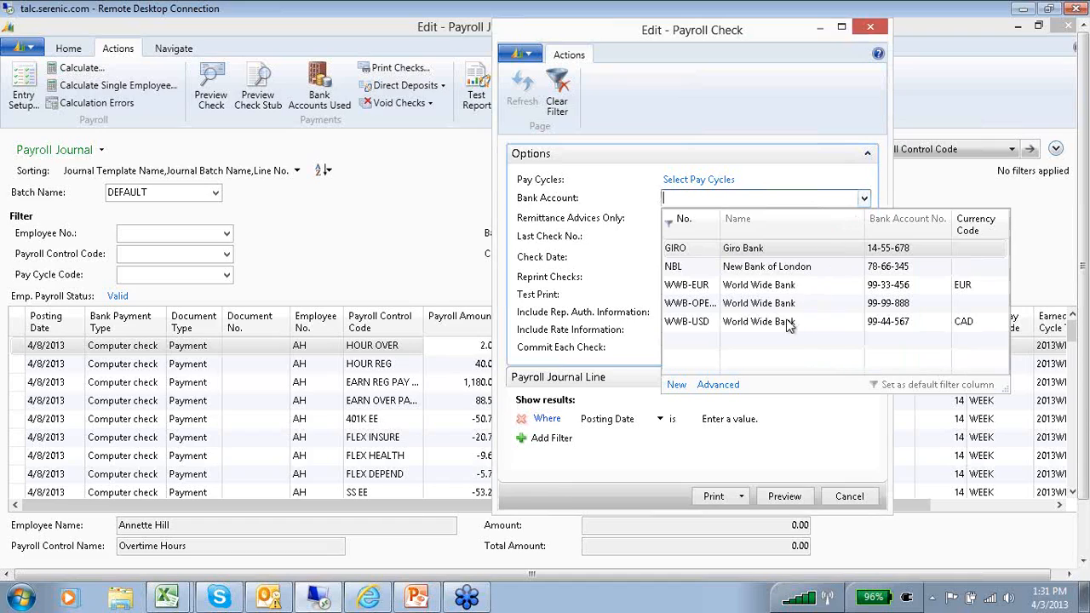
{"action": "left_click", "coordinate": [778, 304]}
{"action": "left_click", "coordinate": [728, 238]}
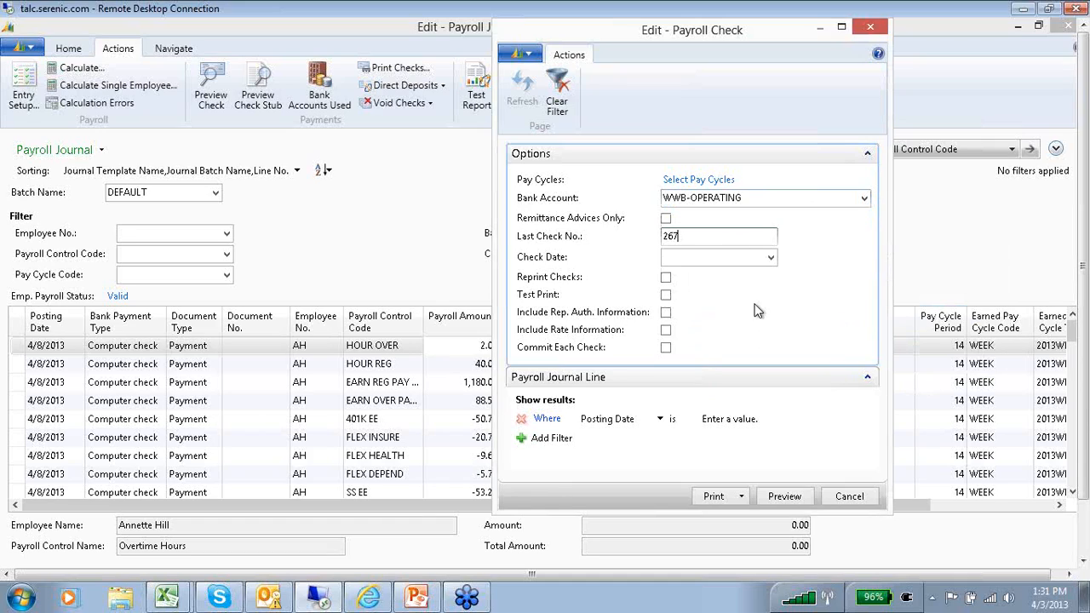
{"action": "left_click", "coordinate": [665, 313]}
{"action": "left_click", "coordinate": [665, 329]}
{"action": "left_click", "coordinate": [715, 498]}
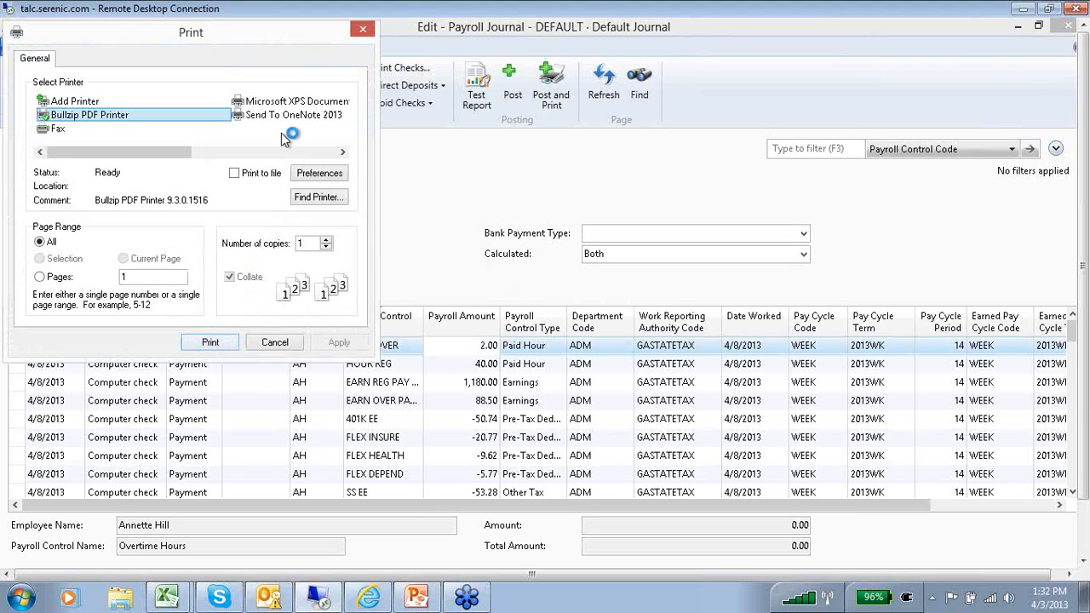
Output the checks through the Bullzip PDF Printer as Payroll Check.pdf, overwriting the existing file
{"action": "left_click", "coordinate": [213, 341]}
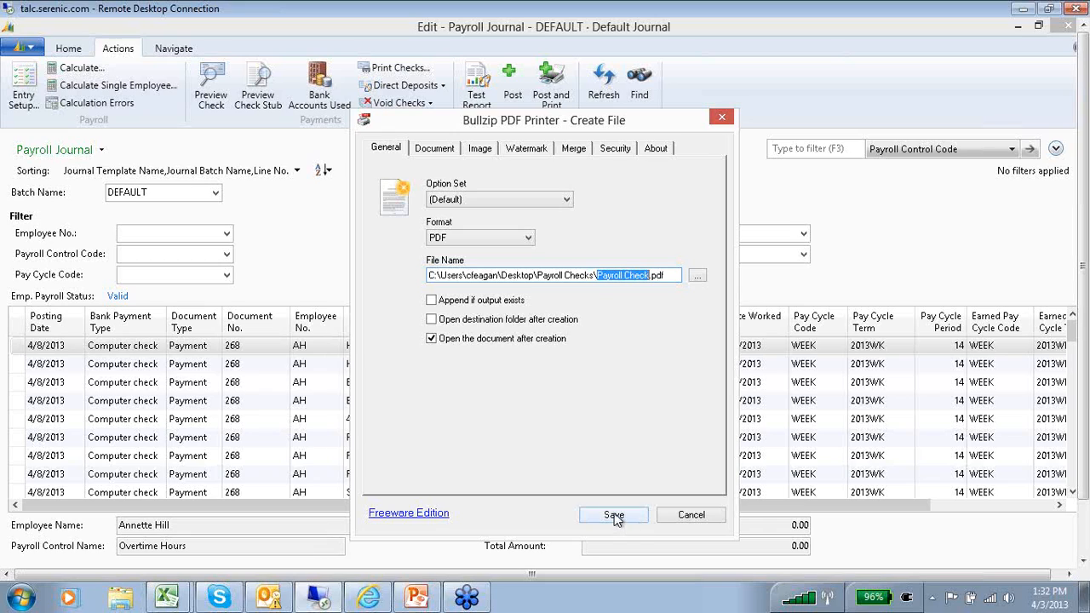
{"action": "left_click", "coordinate": [614, 516]}
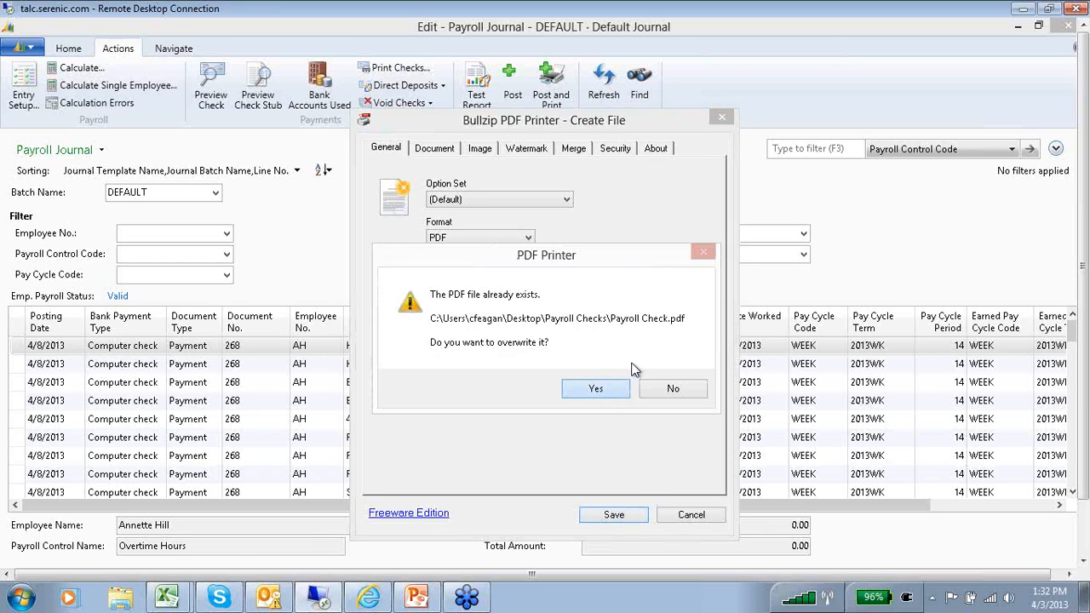
{"action": "key", "text": "Return"}
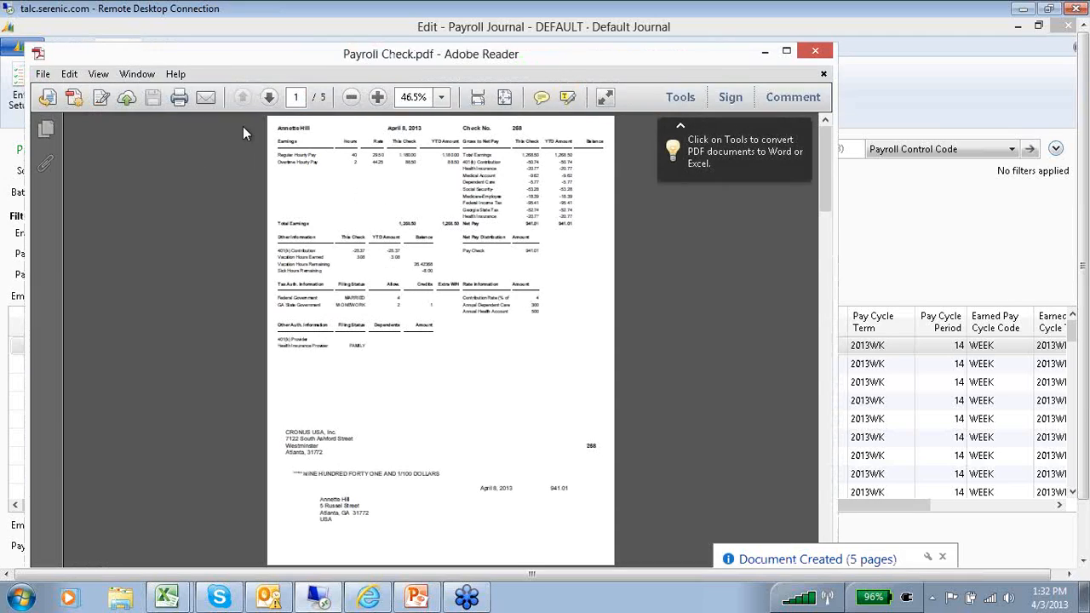
Examine the first payroll check in the PDF at 100% zoom, including earnings, deductions and tax information, and close the document
{"action": "left_click", "coordinate": [441, 97]}
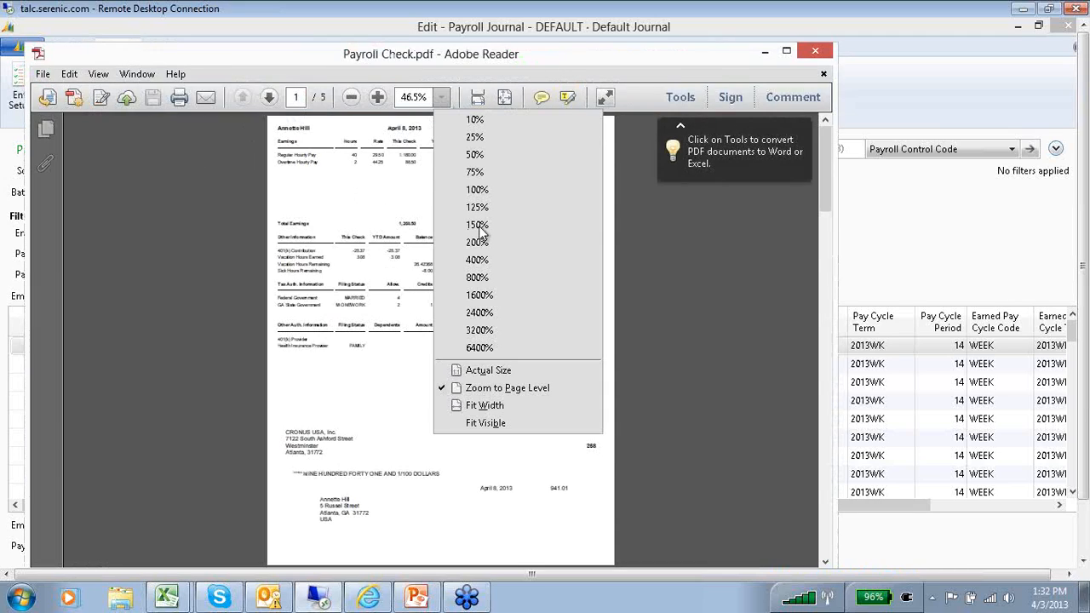
{"action": "left_click", "coordinate": [478, 190]}
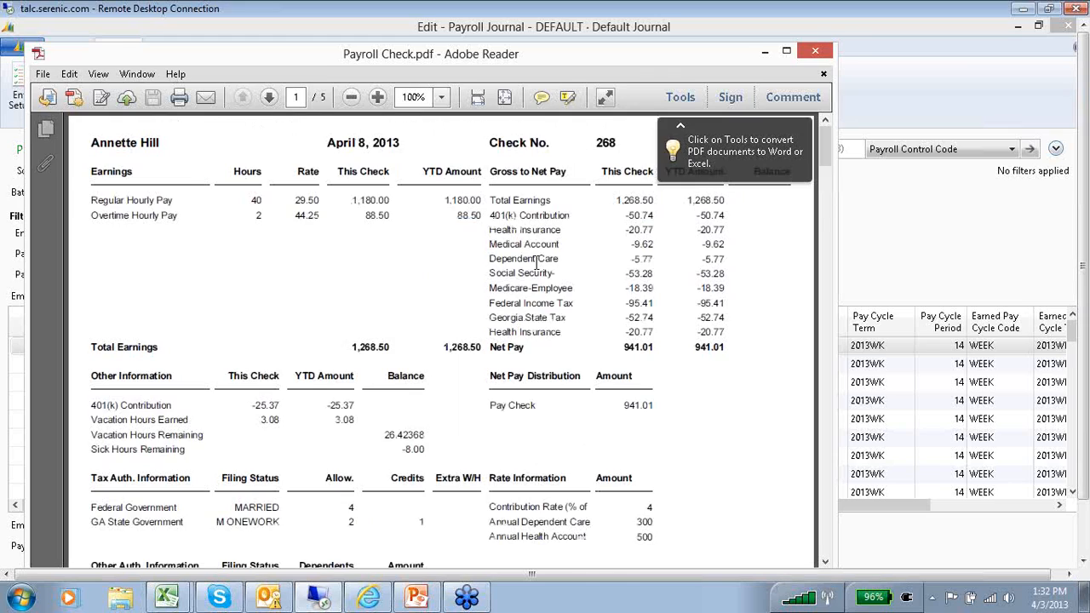
{"action": "scroll", "coordinate": [352, 396], "scroll_direction": "down", "scroll_amount": 1}
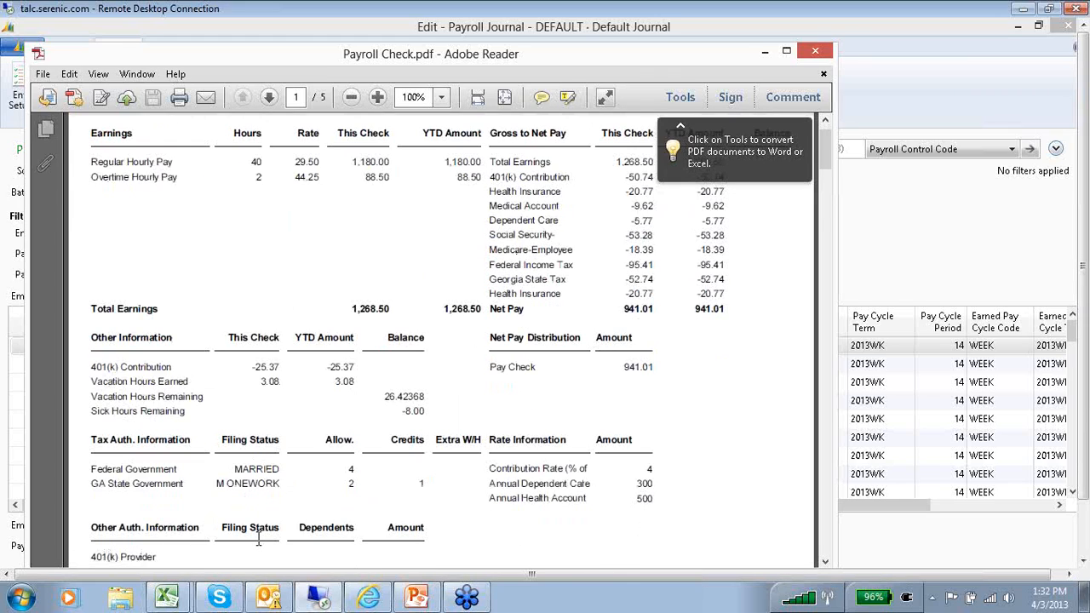
{"action": "scroll", "coordinate": [289, 425], "scroll_direction": "down", "scroll_amount": 1}
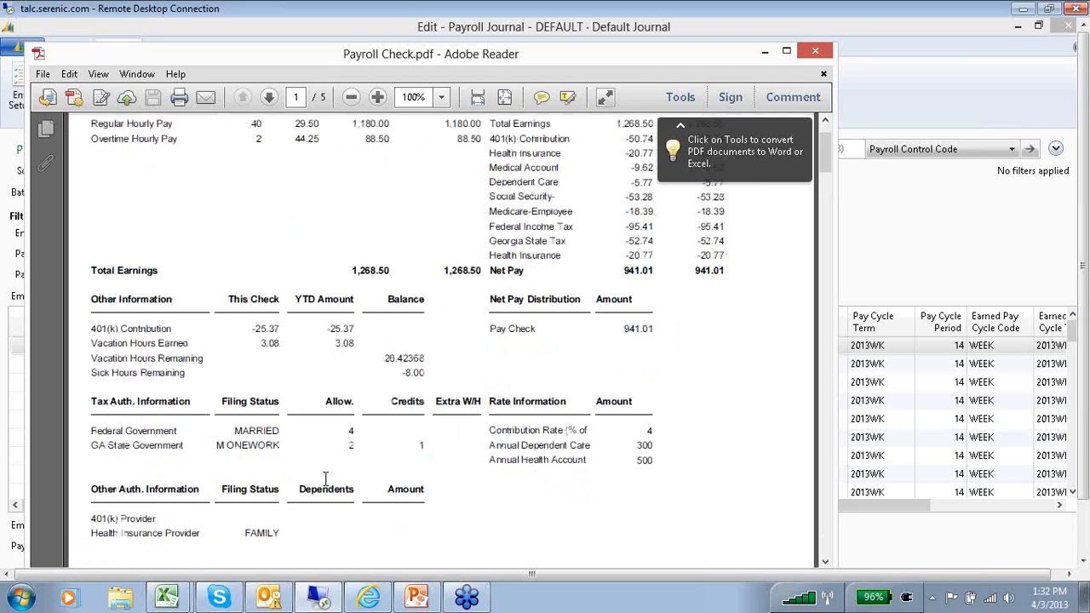
{"action": "scroll", "coordinate": [290, 416], "scroll_direction": "up", "scroll_amount": 2}
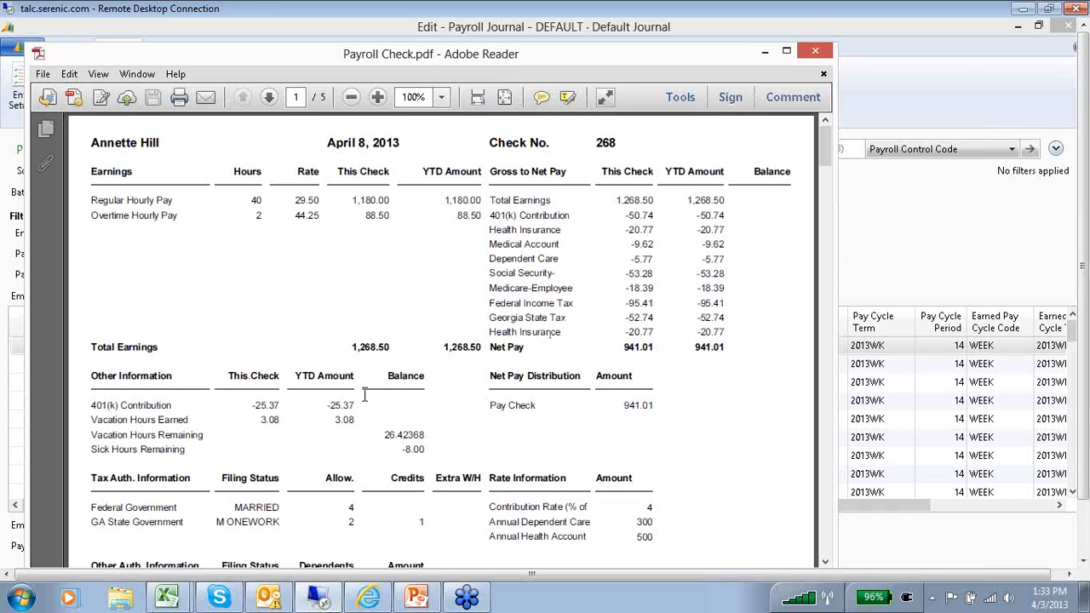
{"action": "left_click", "coordinate": [816, 55]}
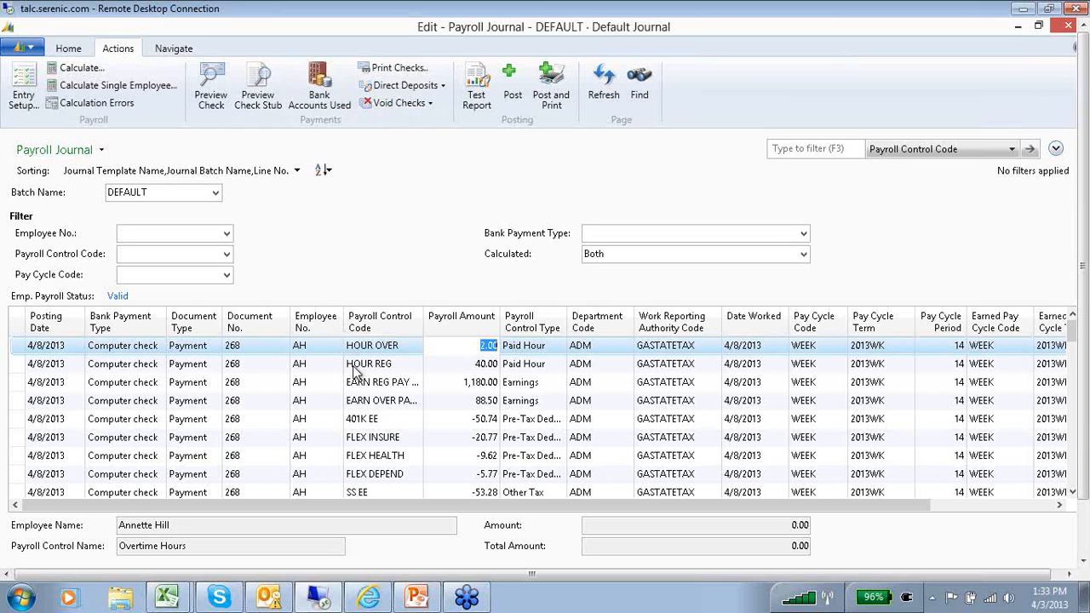
{"action": "left_click", "coordinate": [465, 382]}
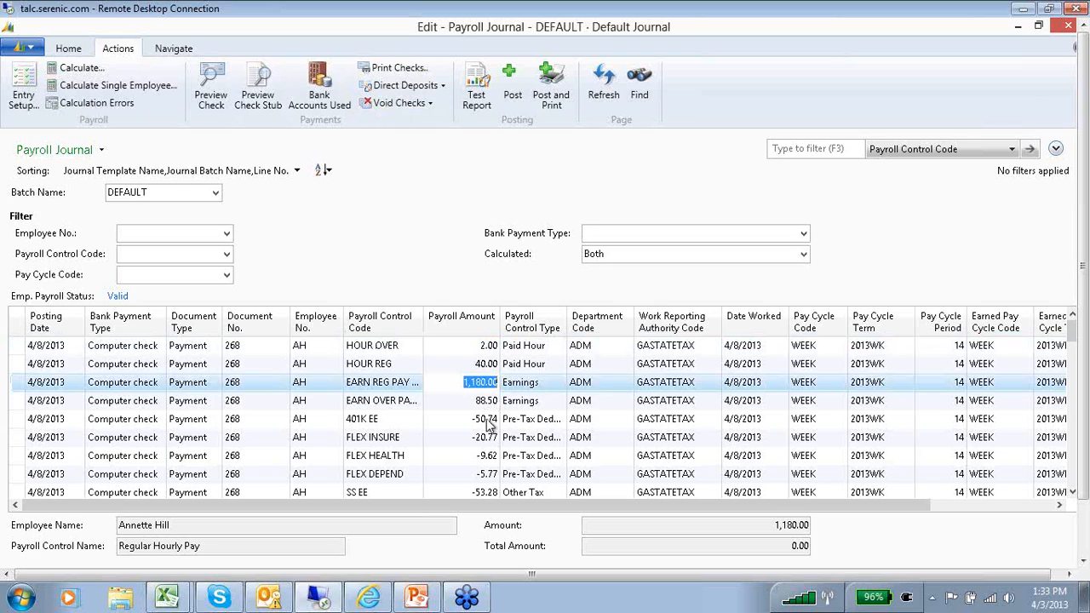
{"action": "left_click", "coordinate": [465, 346]}
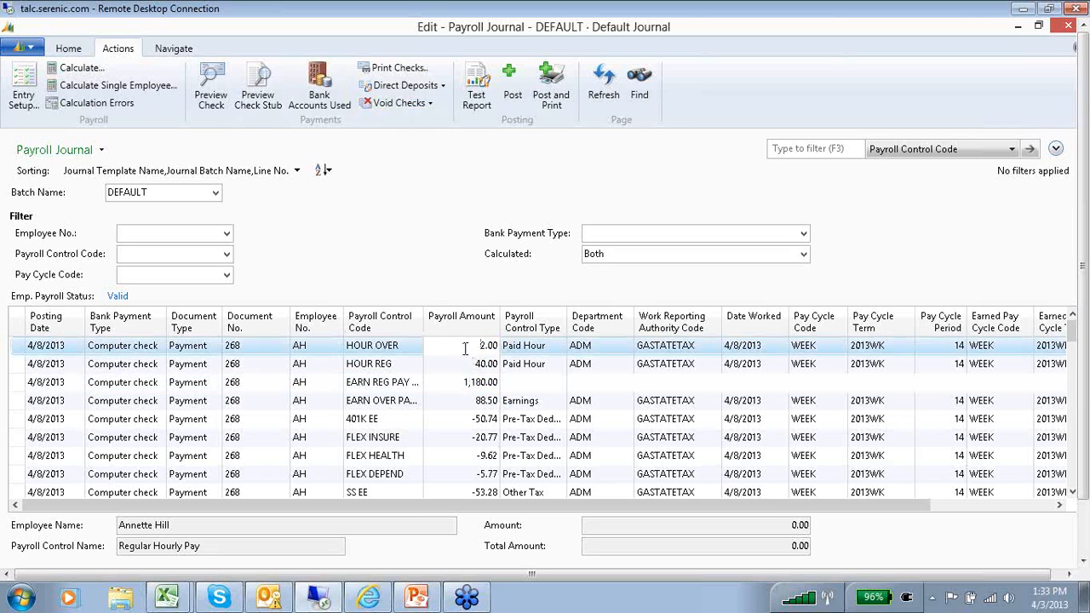
{"action": "left_click", "coordinate": [430, 103]}
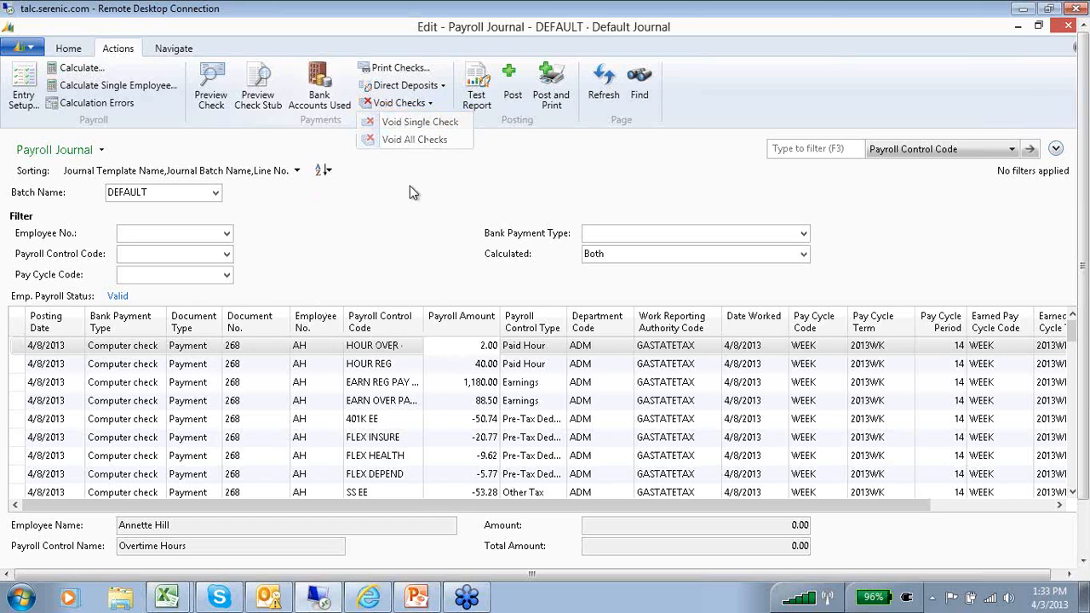
{"action": "left_click", "coordinate": [440, 87]}
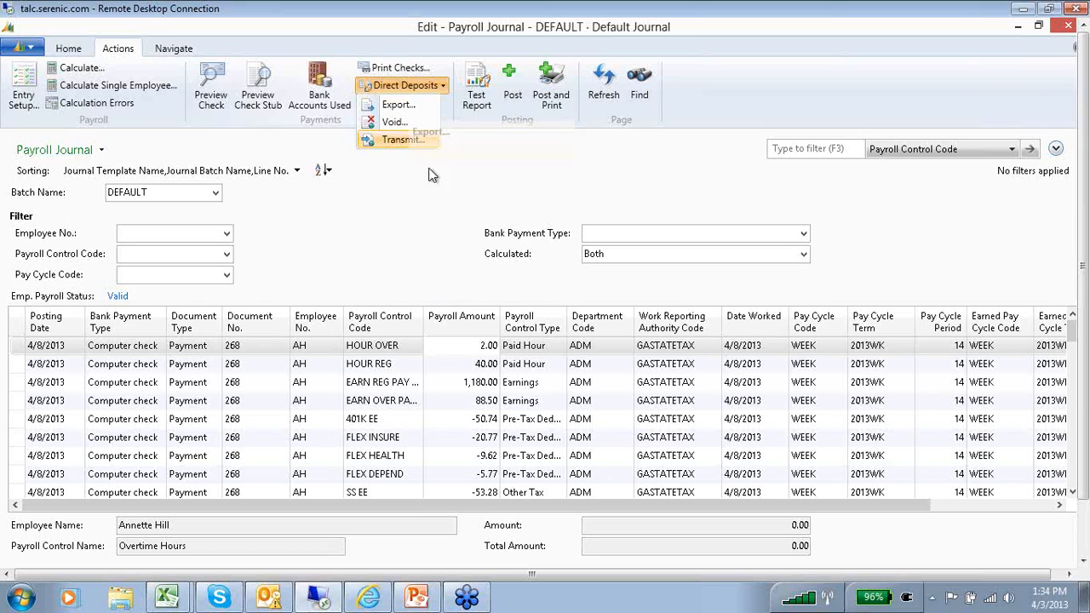
{"action": "left_click", "coordinate": [328, 252]}
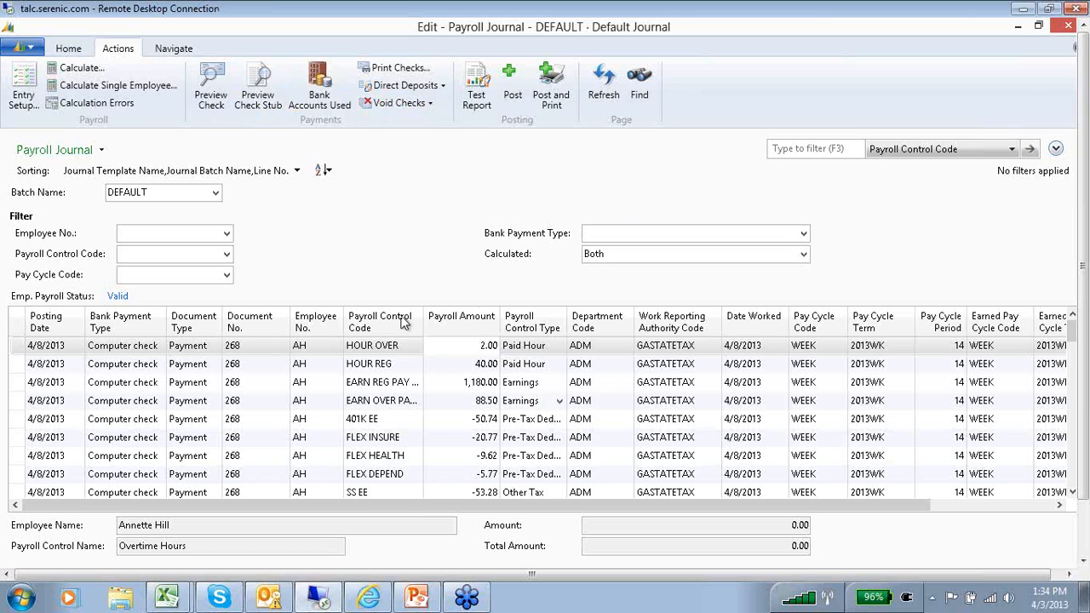
Post the payroll journal lines of the DEFAULT batch and dismiss the completion message
{"action": "left_click", "coordinate": [510, 98]}
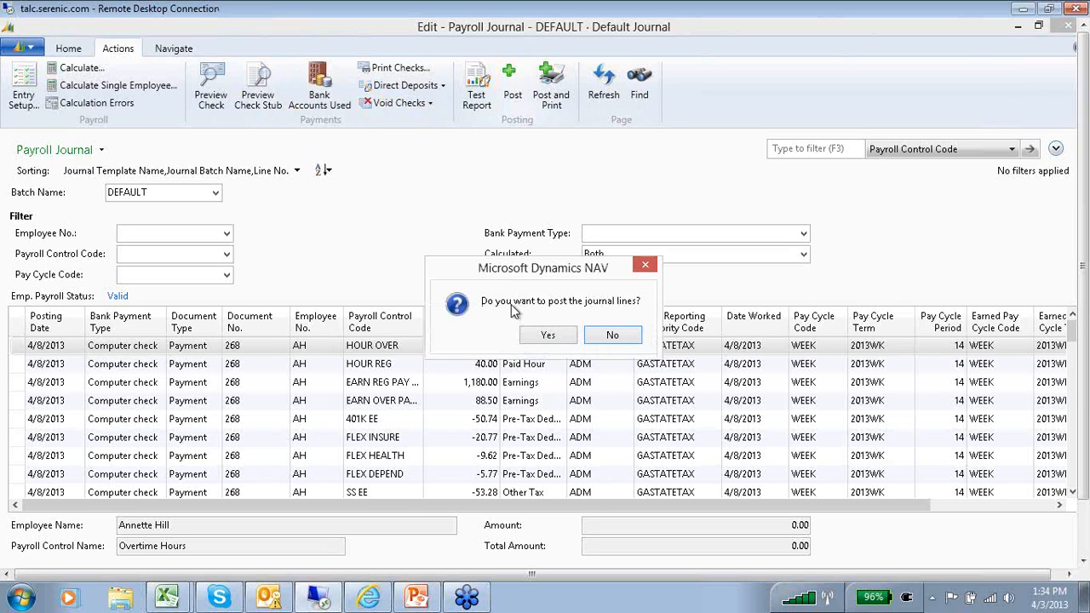
{"action": "left_click", "coordinate": [556, 338]}
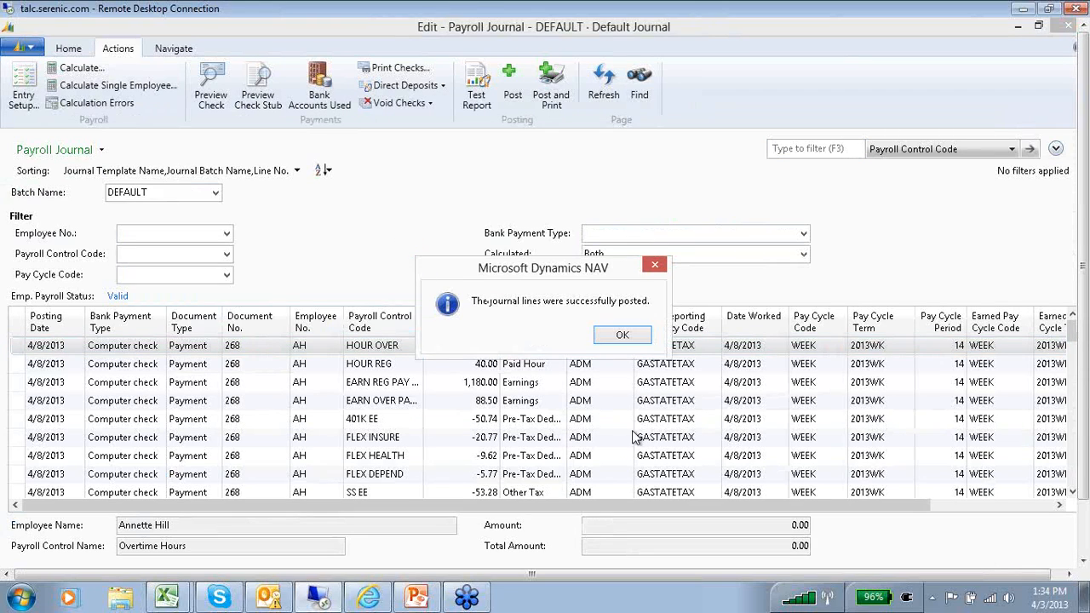
{"action": "left_click", "coordinate": [620, 334]}
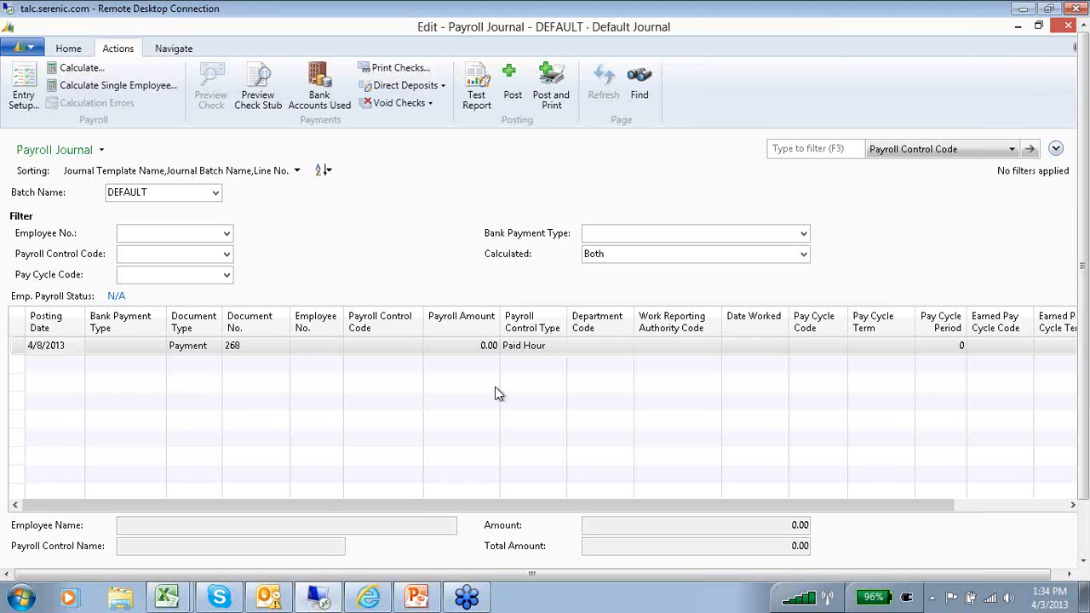
Look at the list of payroll journal batches, close it without changing the batch, and exit the payroll journal
{"action": "left_click", "coordinate": [215, 195]}
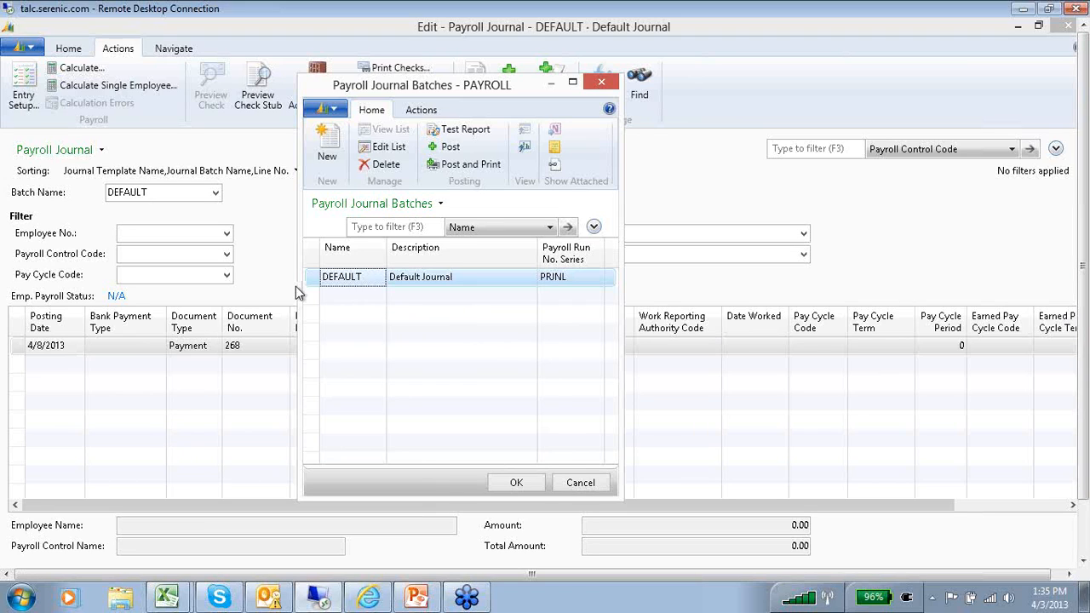
{"action": "left_click", "coordinate": [601, 82]}
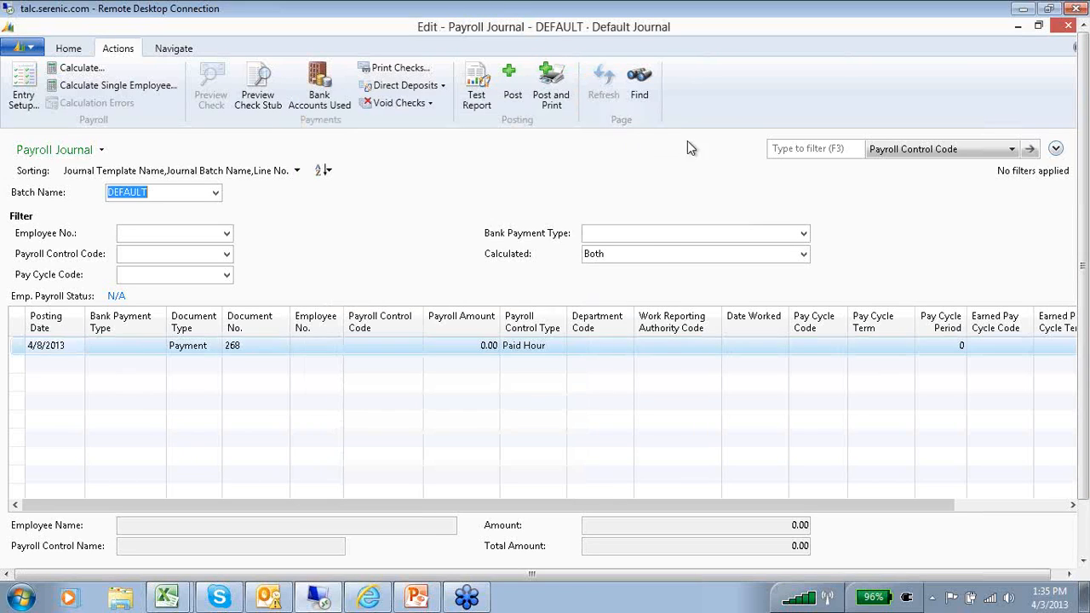
{"action": "left_click", "coordinate": [1067, 26]}
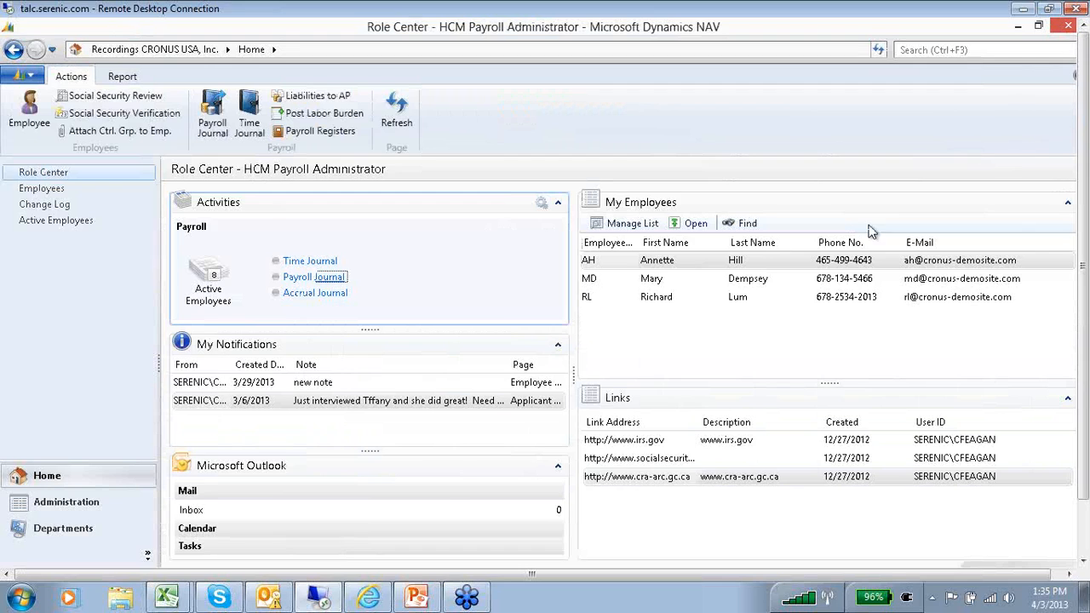
Open the payroll registers and select the latest register, no. 20, created 4/3/2013
{"action": "left_click", "coordinate": [322, 136]}
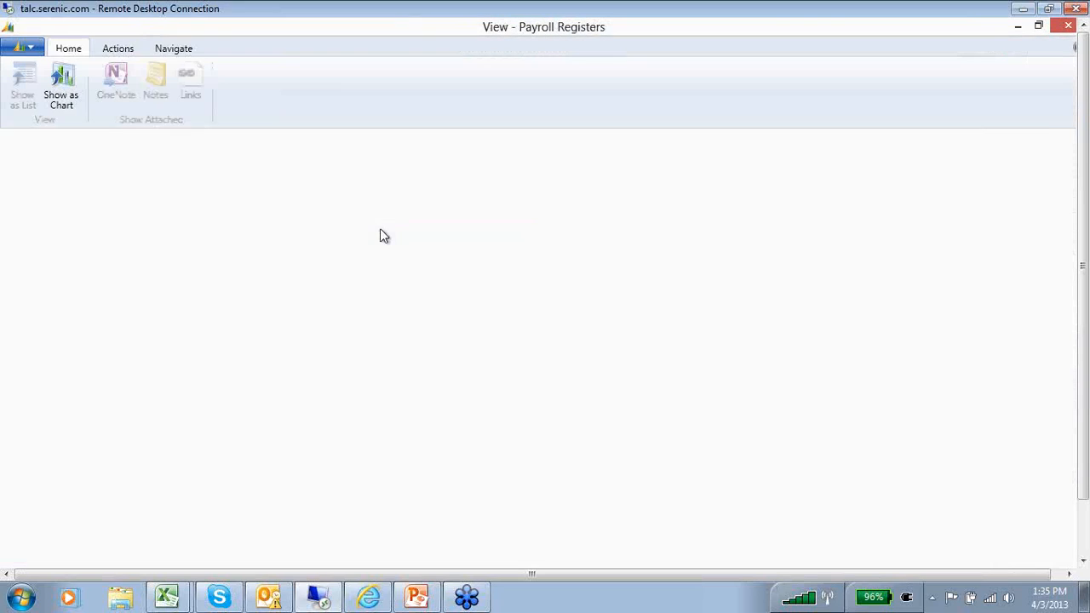
{"action": "scroll", "coordinate": [1083, 266], "scroll_direction": "down", "scroll_amount": 2}
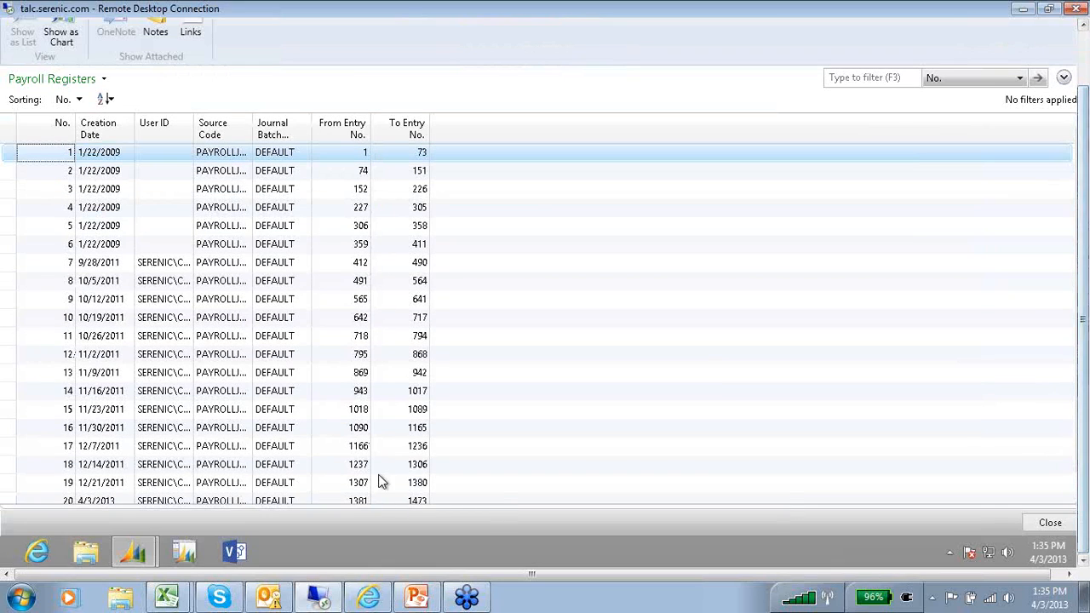
{"action": "scroll", "coordinate": [170, 491], "scroll_direction": "down", "scroll_amount": 1}
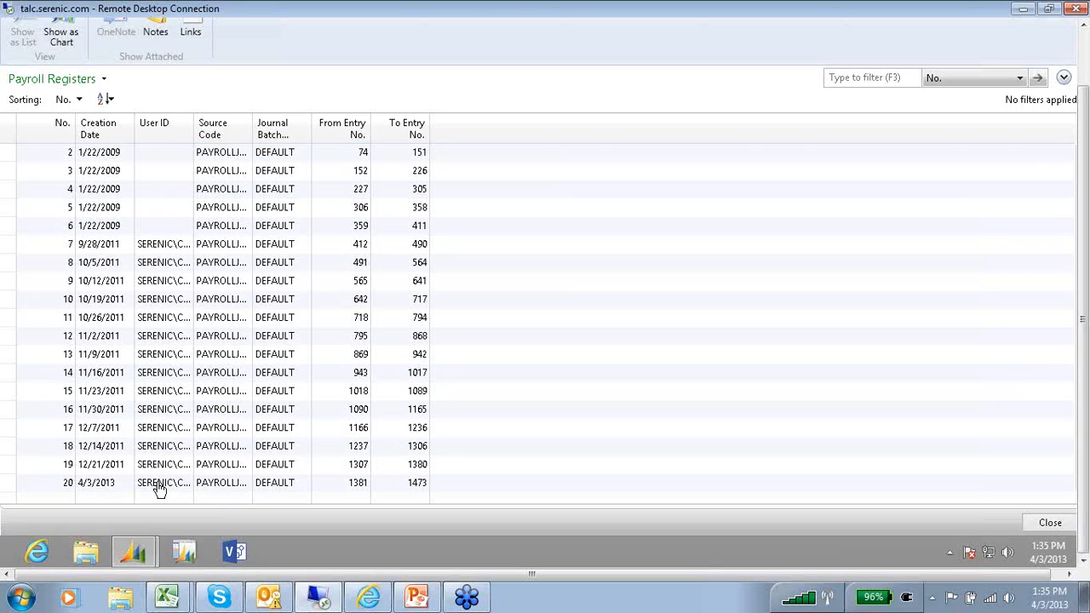
{"action": "left_click", "coordinate": [160, 483]}
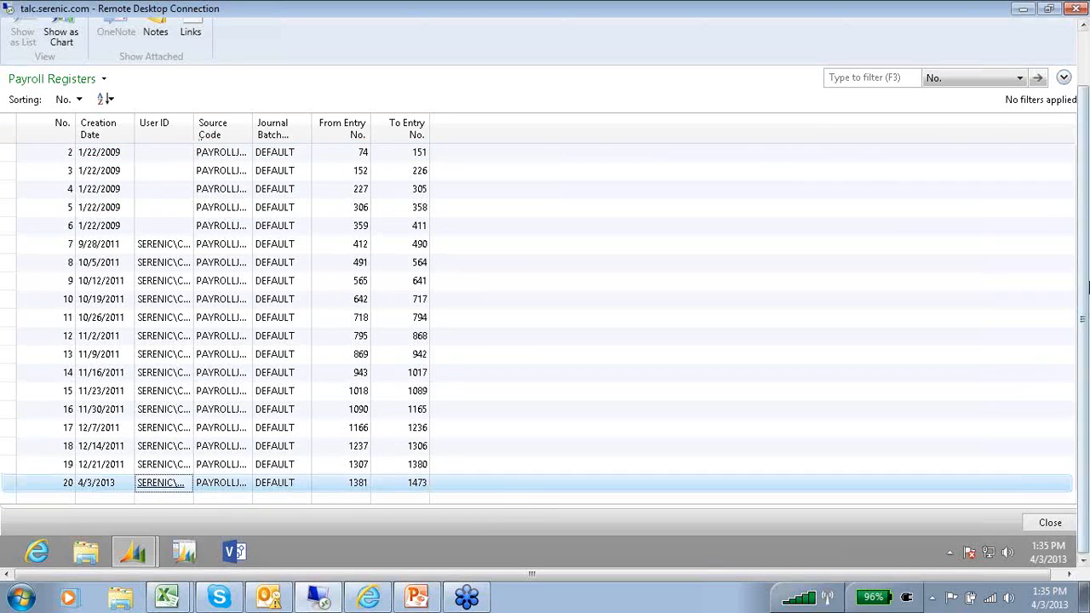
Open the payroll ledger for register 20 and examine its earnings, deduction, tax and net pay entries across the employees
{"action": "scroll", "coordinate": [1077, 257], "scroll_direction": "up", "scroll_amount": 2}
{"action": "left_click", "coordinate": [173, 36]}
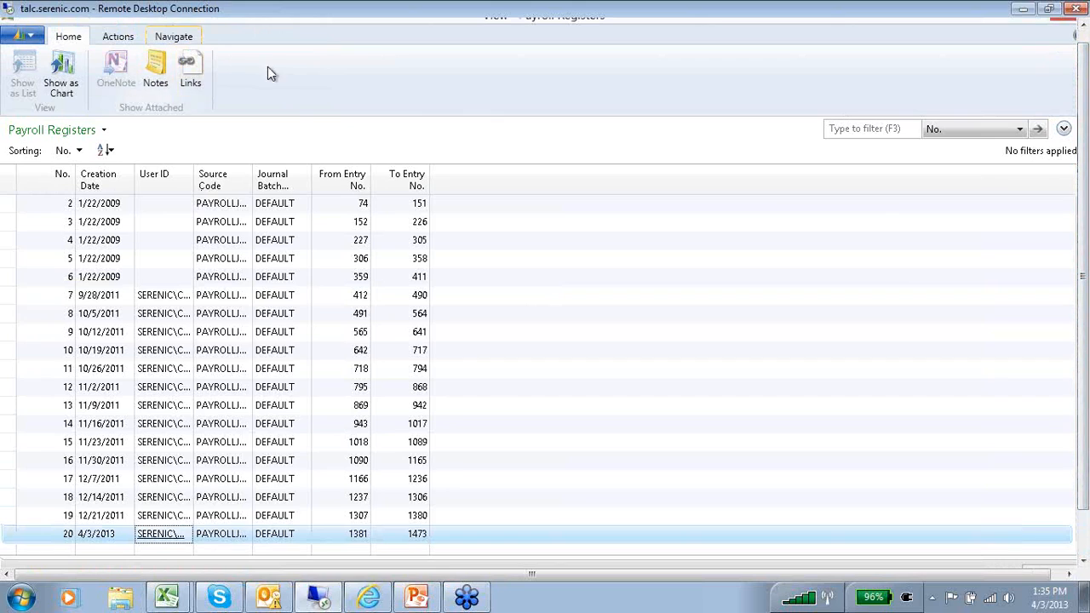
{"action": "left_click", "coordinate": [23, 79]}
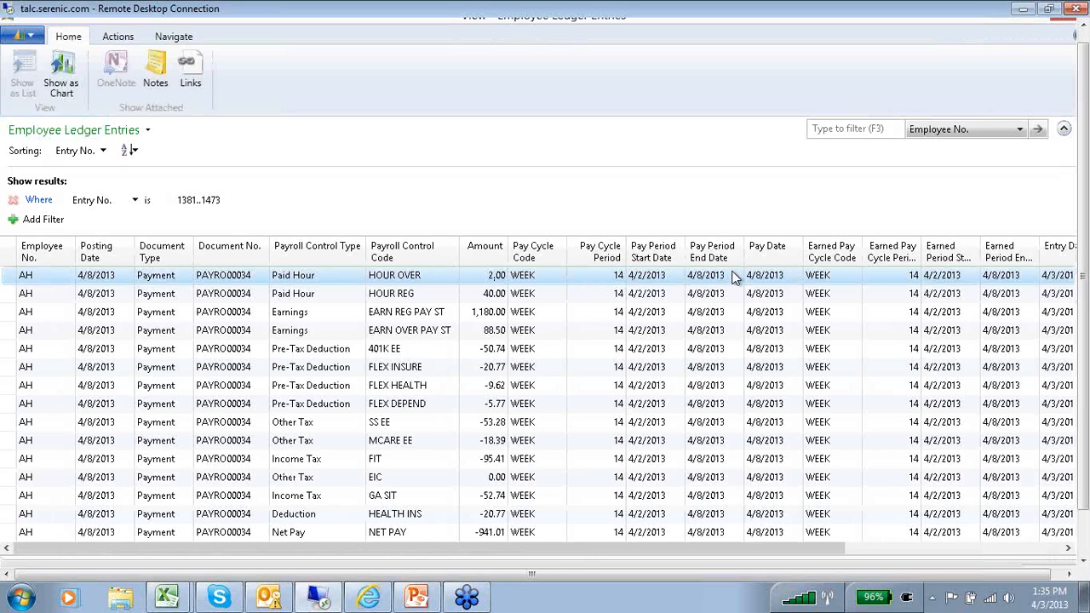
{"action": "scroll", "coordinate": [722, 328], "scroll_direction": "down", "scroll_amount": 2}
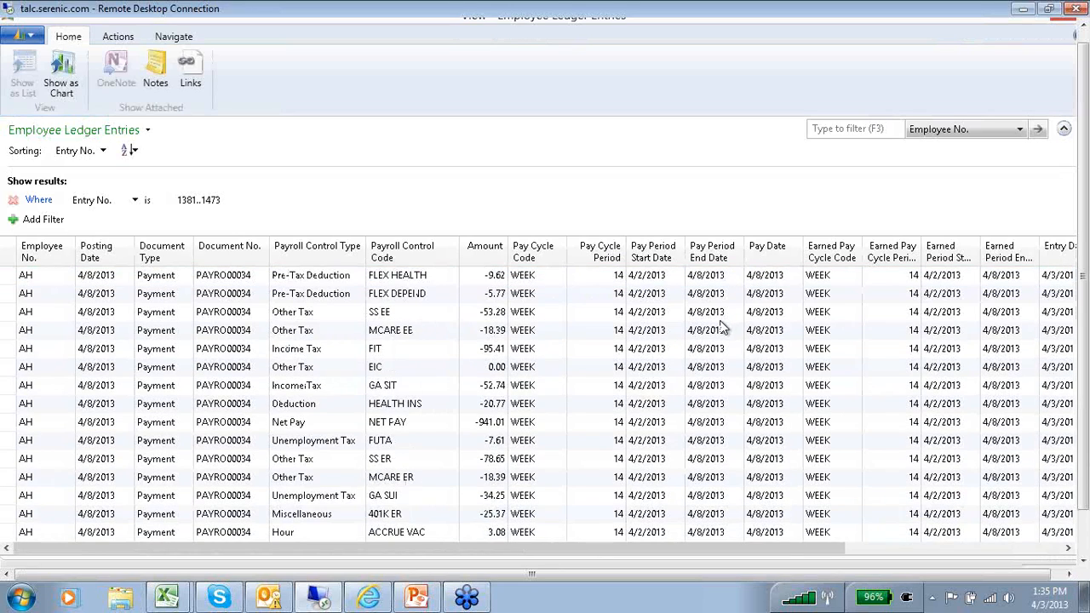
{"action": "scroll", "coordinate": [722, 329], "scroll_direction": "down", "scroll_amount": 8}
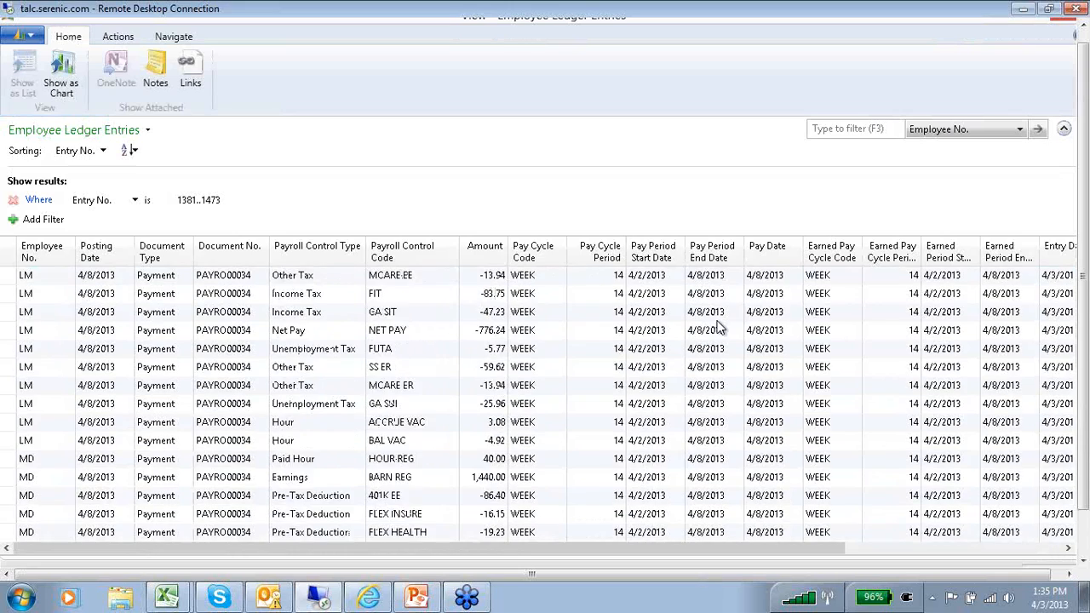
{"action": "scroll", "coordinate": [718, 327], "scroll_direction": "down", "scroll_amount": 7}
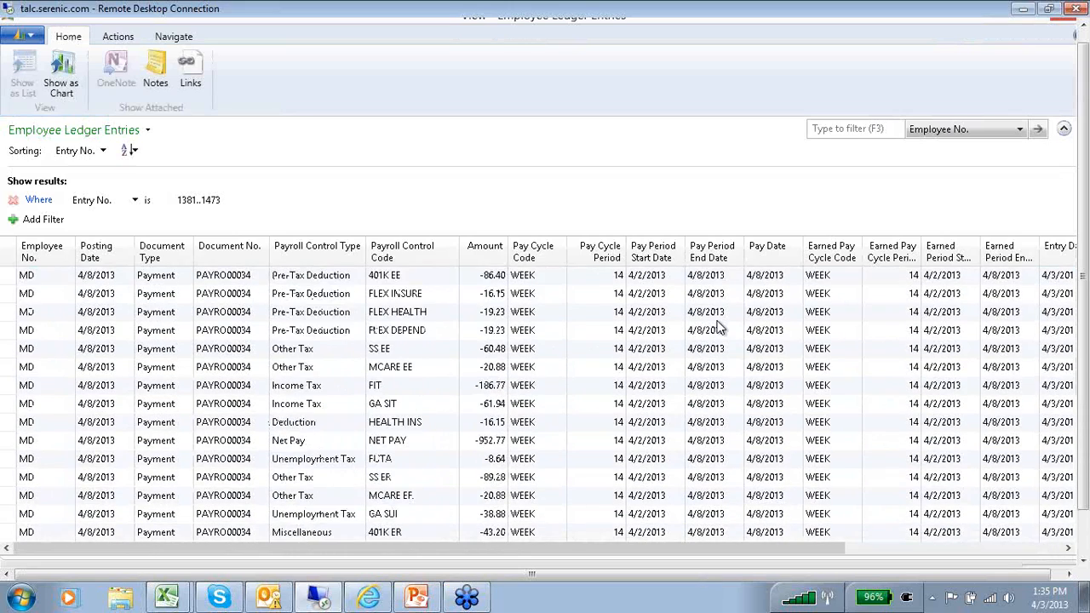
Look at the columns available for the employee ledger entries, leave the customization without changes and close the ledger
{"action": "right_click", "coordinate": [703, 249]}
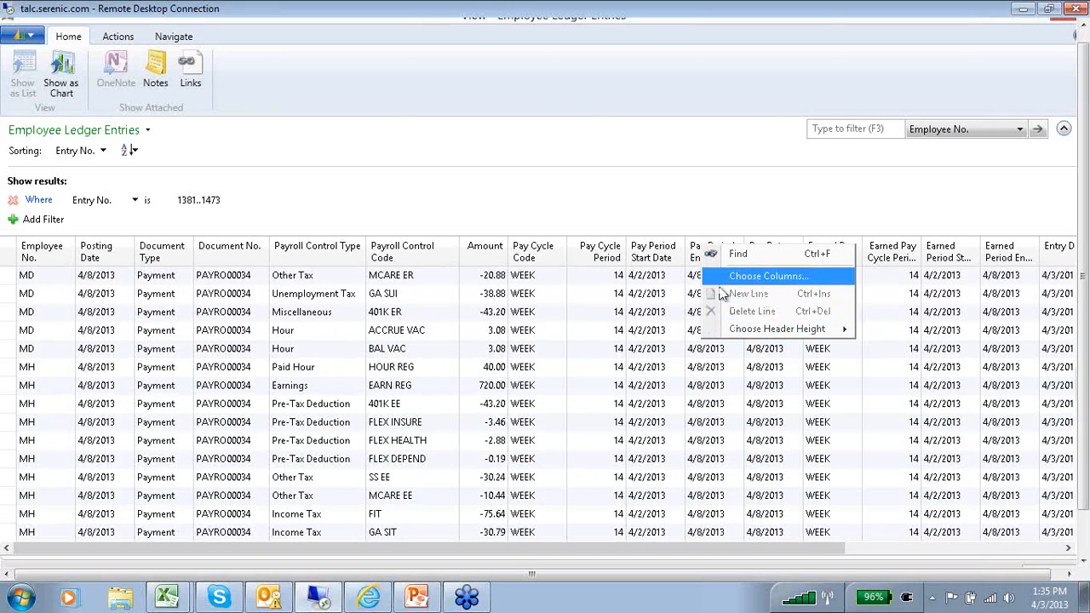
{"action": "left_click", "coordinate": [741, 276]}
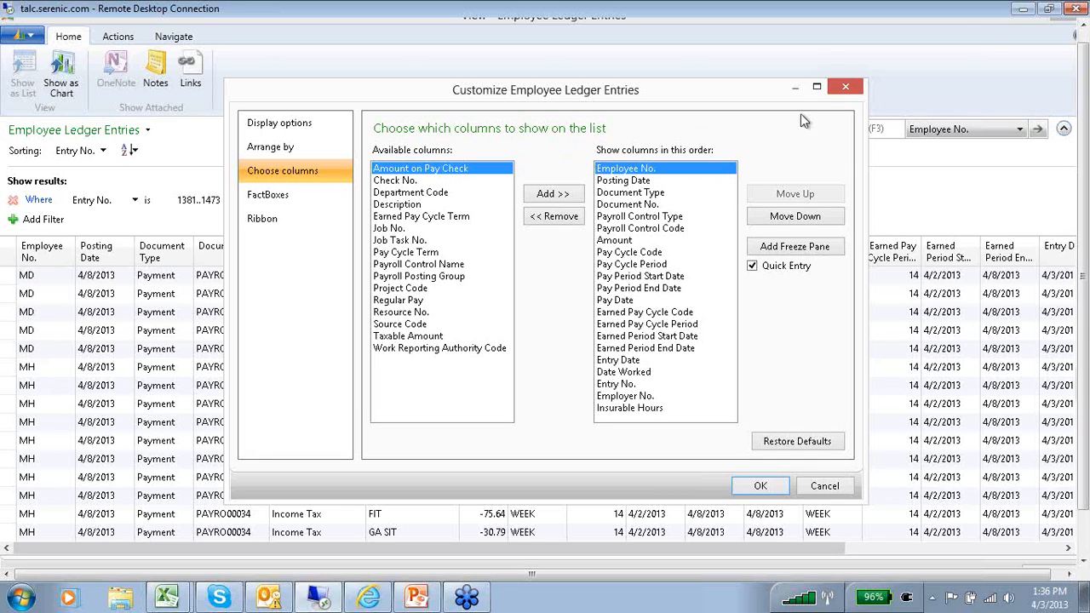
{"action": "left_click", "coordinate": [847, 88]}
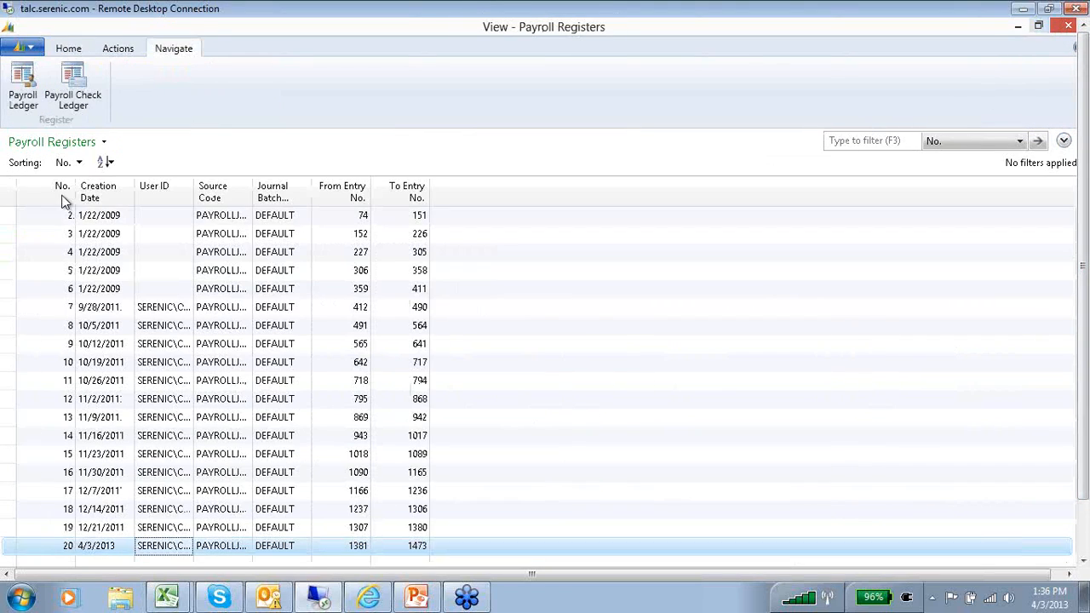
{"action": "left_click", "coordinate": [1068, 26]}
Preview the check stub reprint of the first check in the register's payroll check ledger, examine it, and return to the Role Center
{"action": "left_click", "coordinate": [76, 100]}
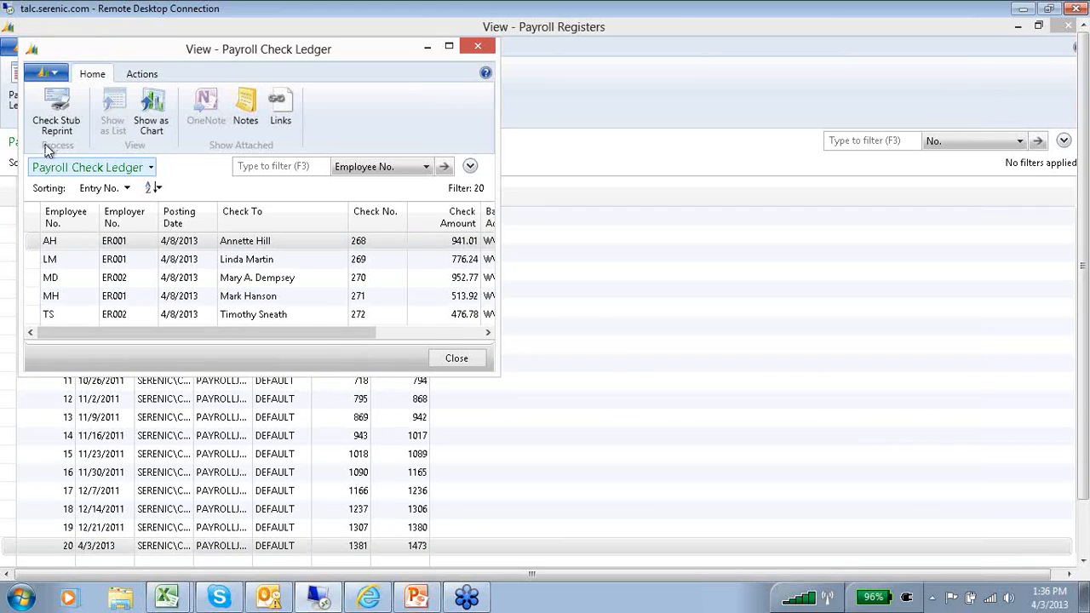
{"action": "left_click", "coordinate": [56, 111]}
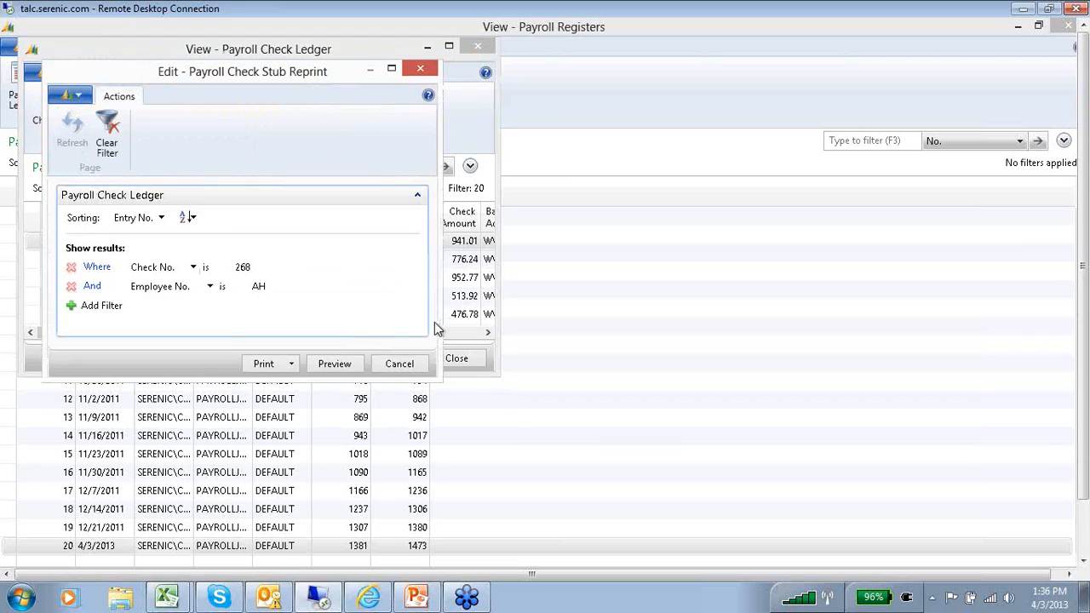
{"action": "left_click", "coordinate": [340, 363]}
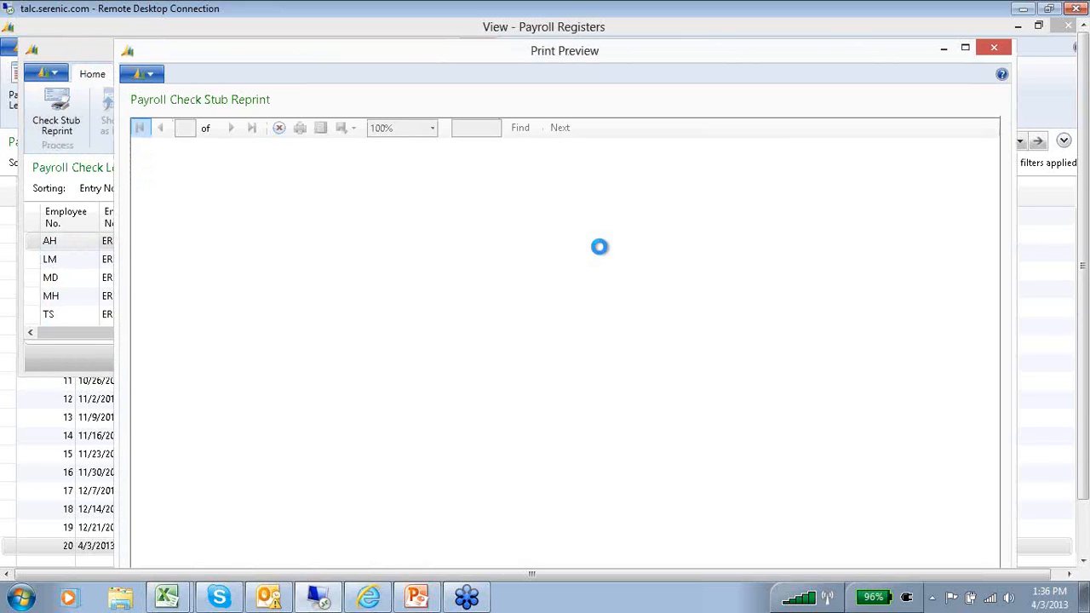
{"action": "scroll", "coordinate": [721, 322], "scroll_direction": "down", "scroll_amount": 5}
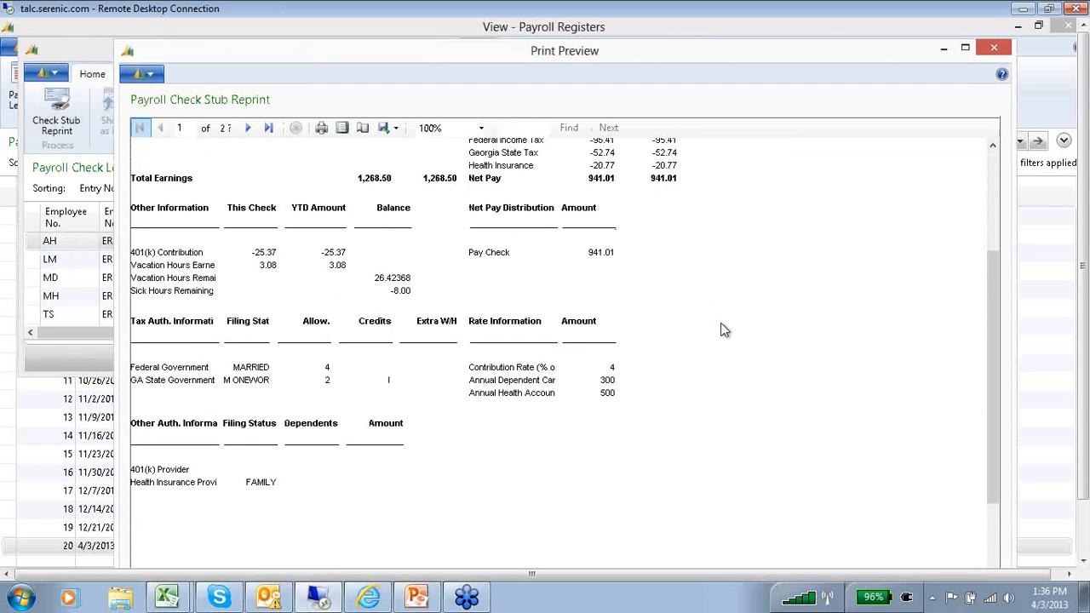
{"action": "scroll", "coordinate": [722, 322], "scroll_direction": "up", "scroll_amount": 5}
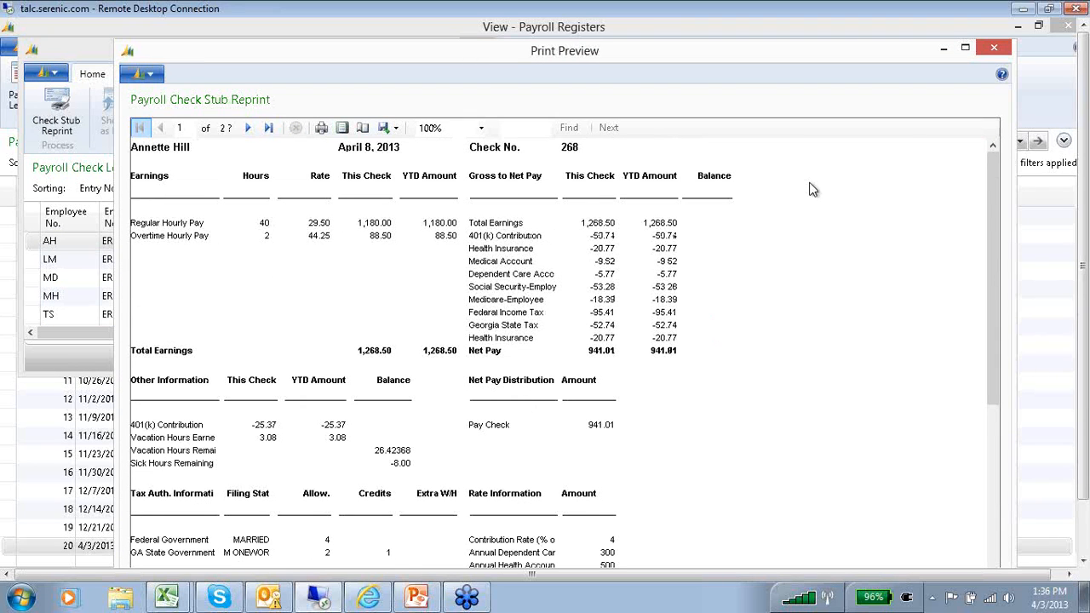
{"action": "left_click", "coordinate": [993, 48]}
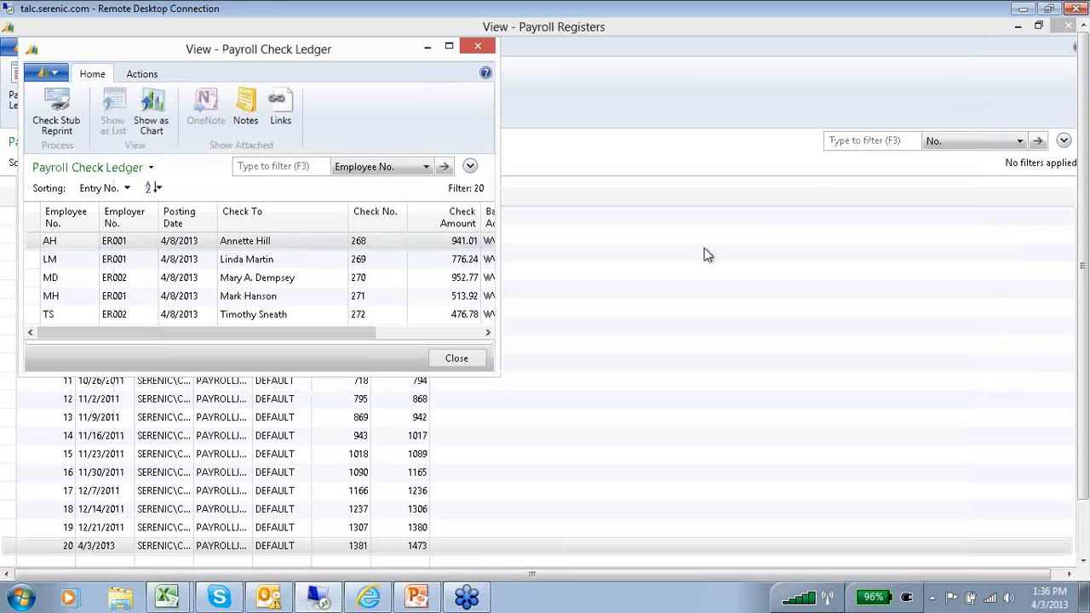
{"action": "left_click", "coordinate": [474, 44]}
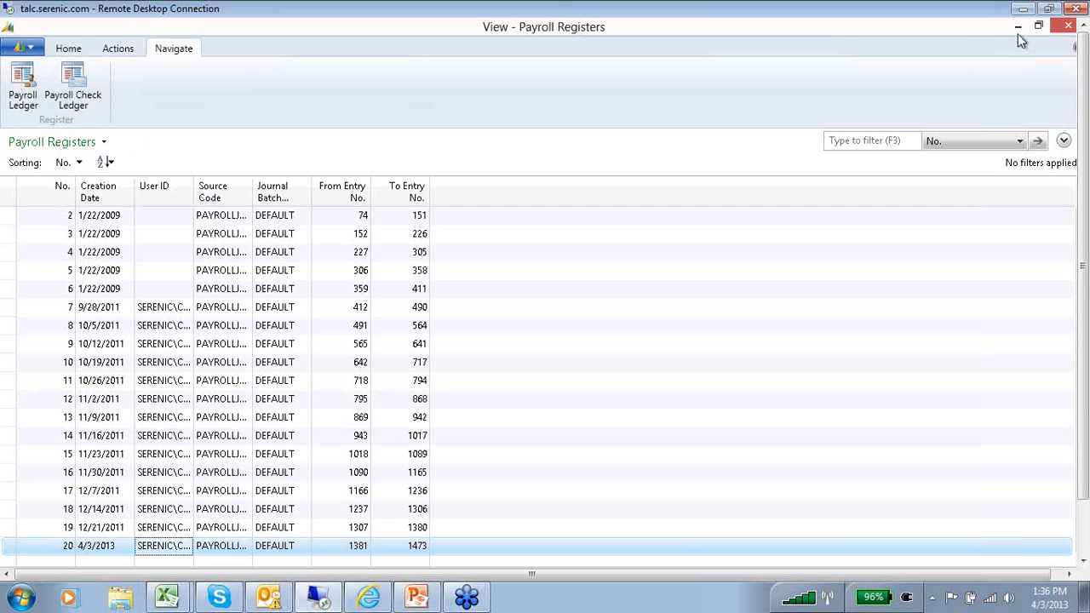
{"action": "left_click", "coordinate": [1064, 27]}
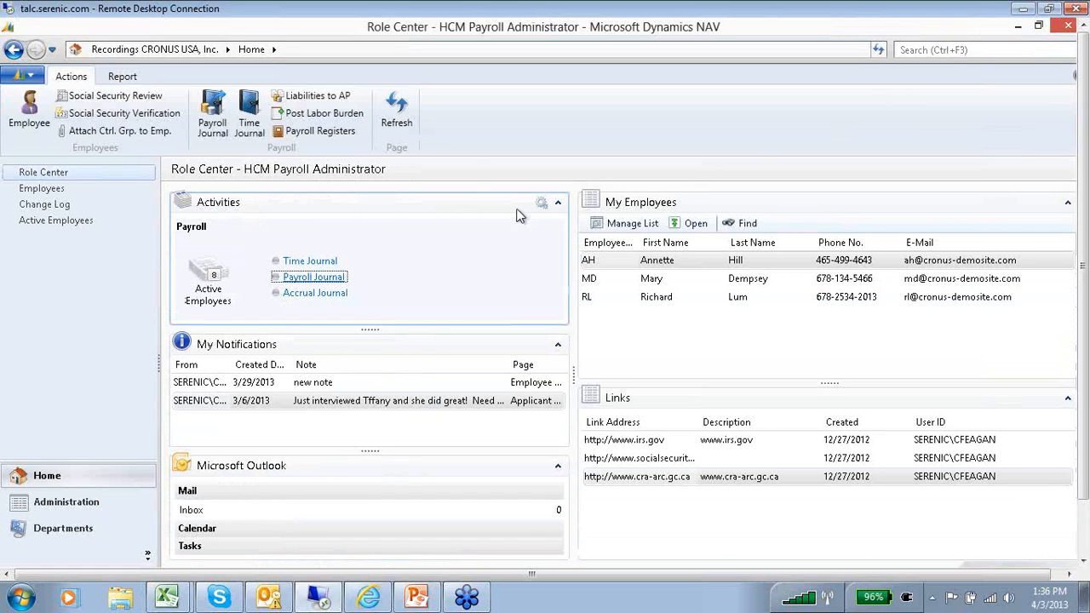